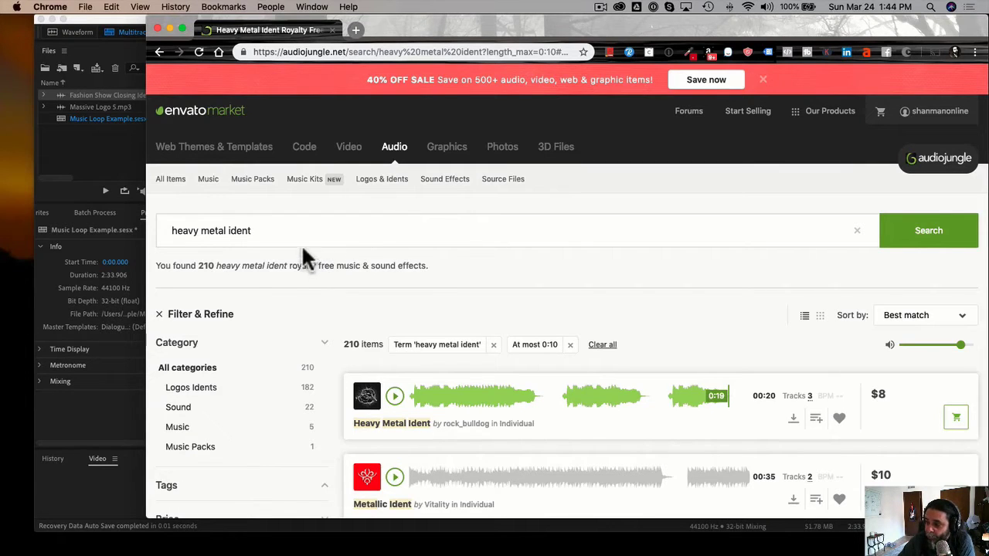
Step: Review the "heavy metal ident" search results and play the preview of the Heavy Metal Ident track
scroll(286, 223, "down", 2)
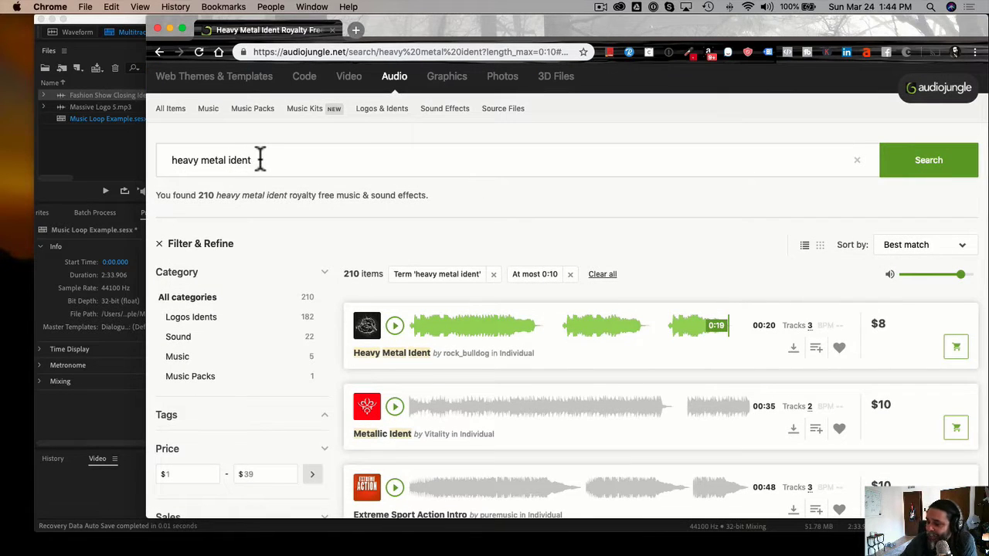
scroll(286, 166, "down", 2)
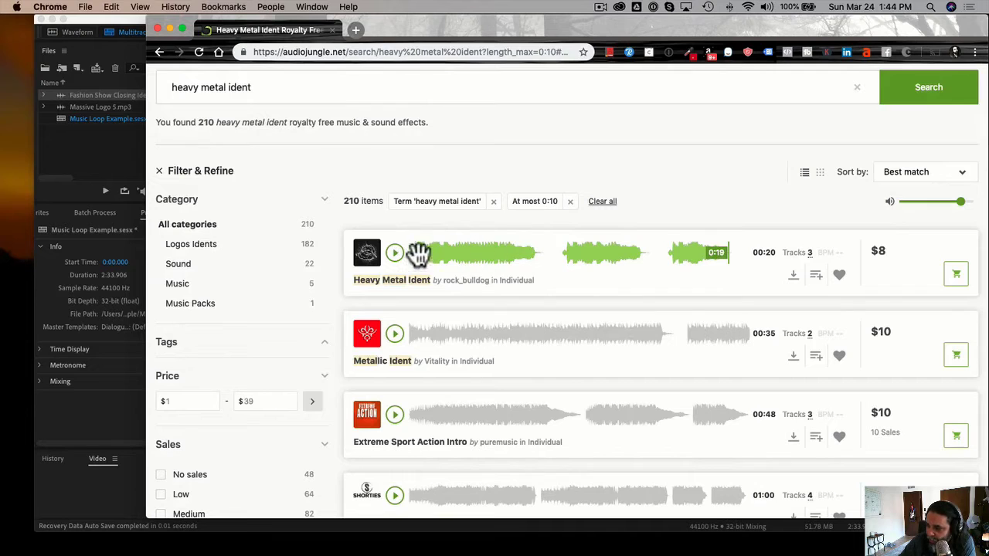
left_click_drag(254, 93, 159, 88)
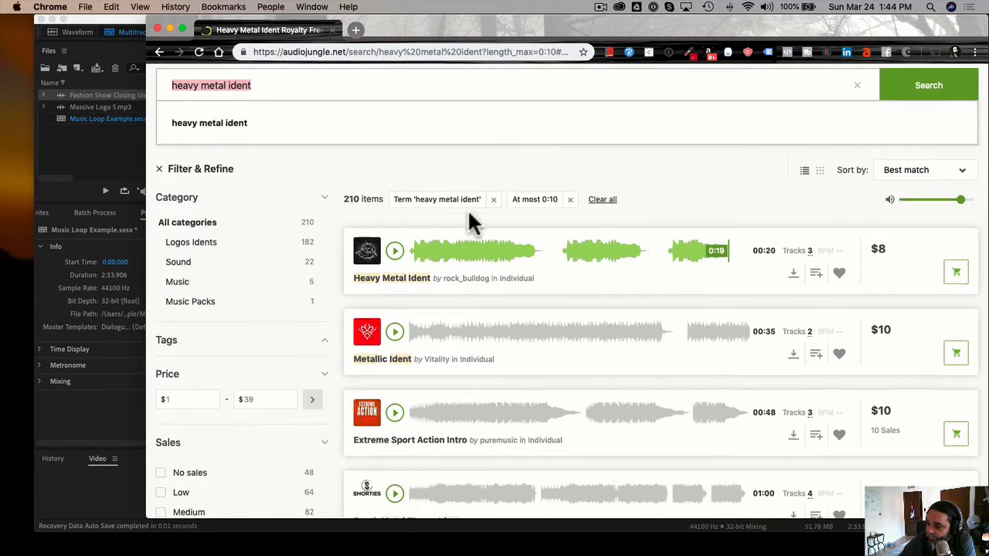
scroll(467, 210, "down", 5)
scroll(471, 222, "up", 5)
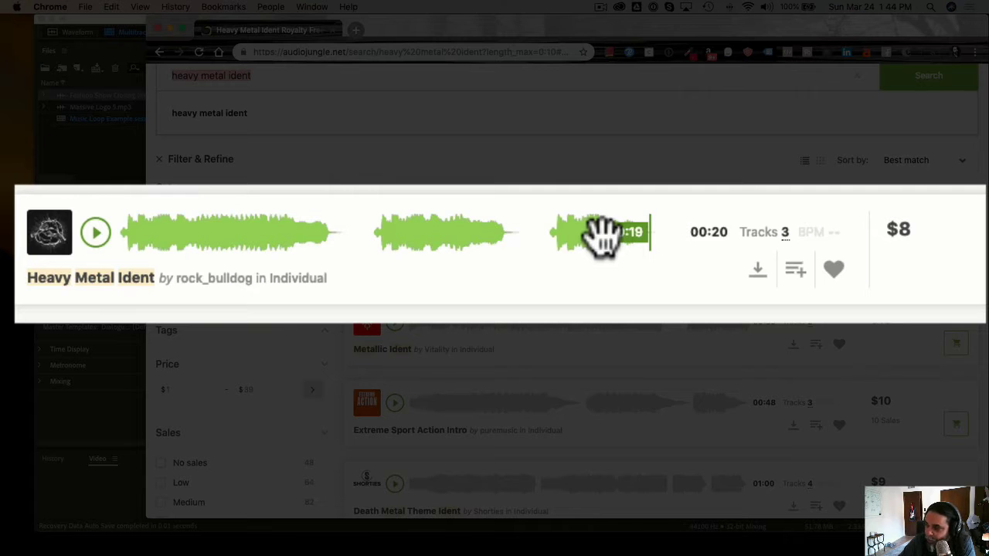
left_click(96, 234)
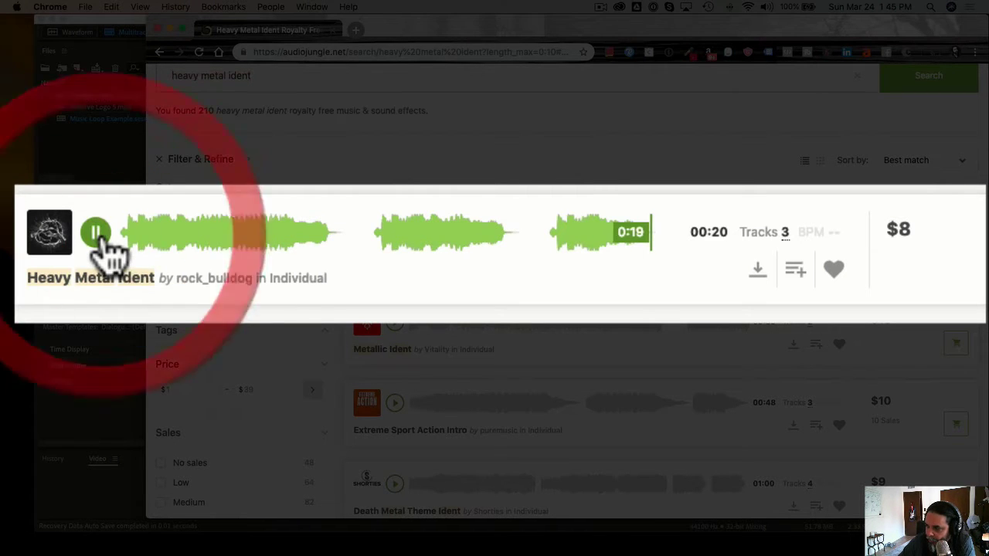
left_click(133, 235)
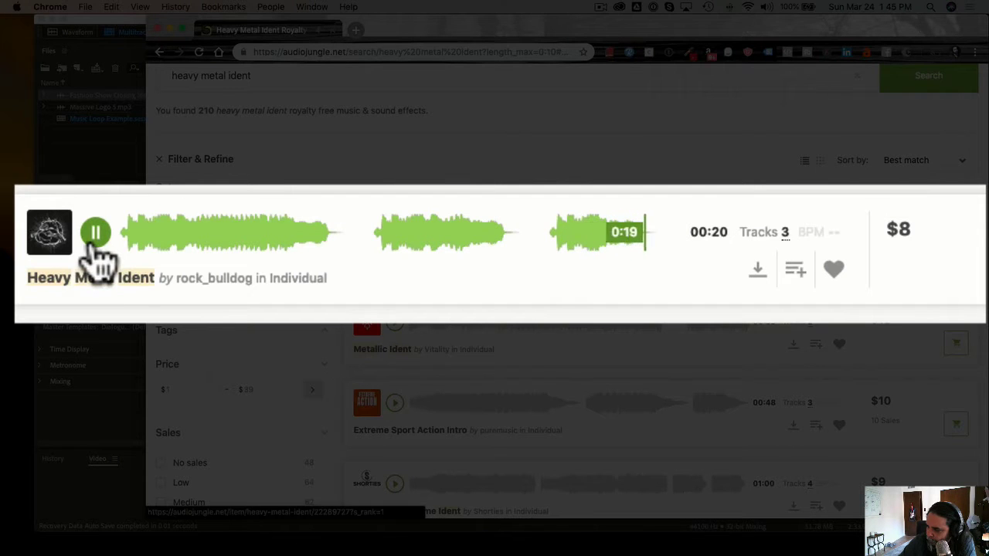
left_click(96, 241)
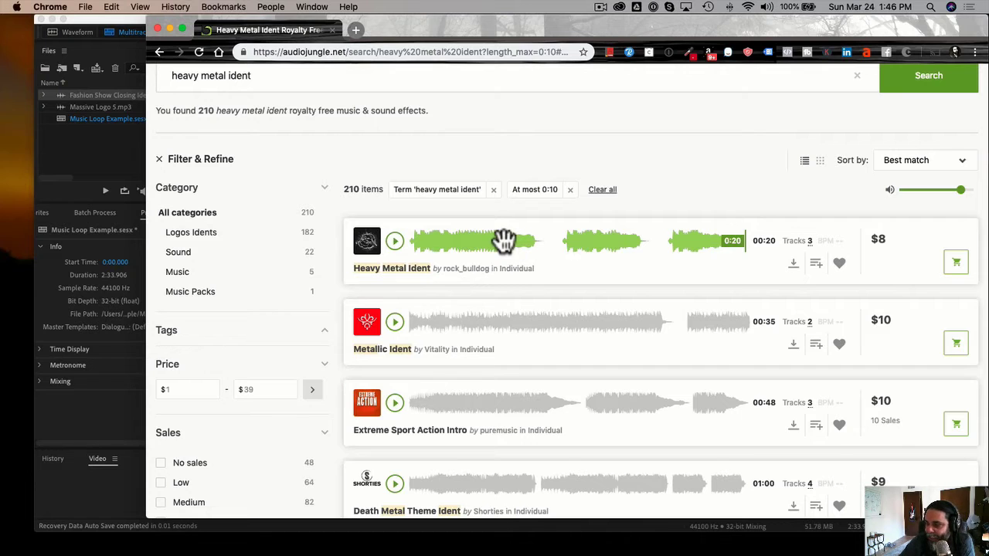
Step: Switch to Adobe Audition and locate the Massive Logo 5.mp3 and Fashion Show Closing Ident.mp3 files
left_click(106, 160)
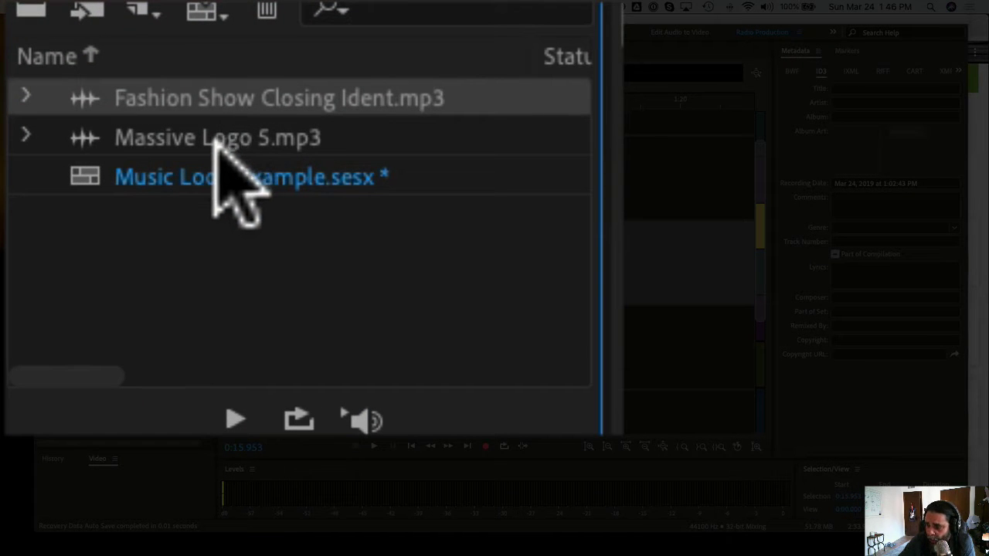
left_click(183, 147)
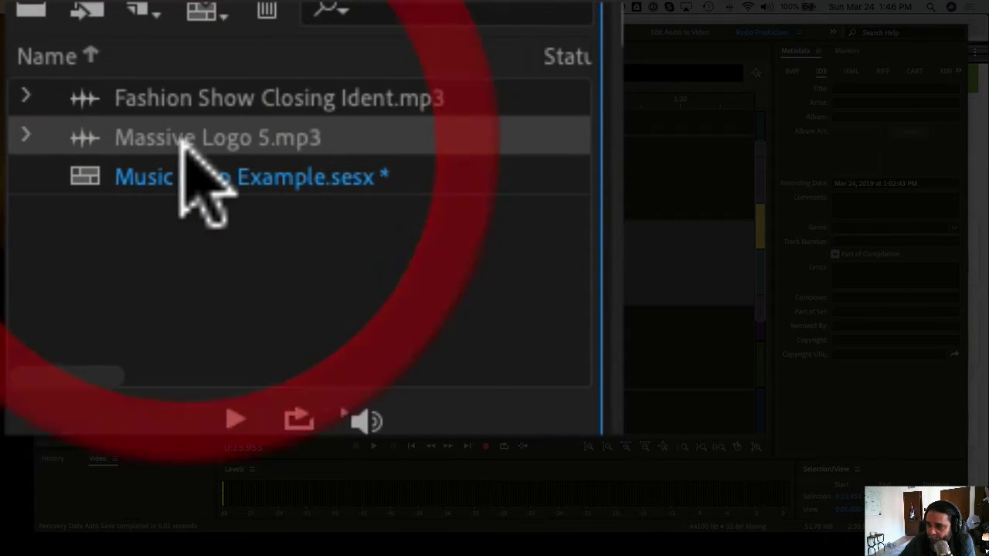
left_click(218, 98)
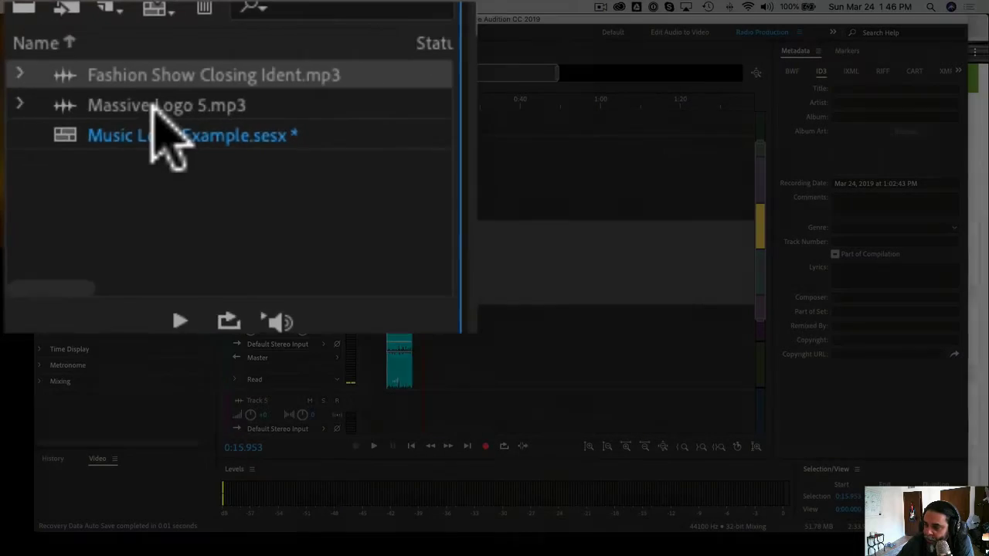
Step: Place Massive Logo 5.mp3 on Track 2 at about 0:30 and play it from near its start
left_click_drag(199, 139, 479, 206)
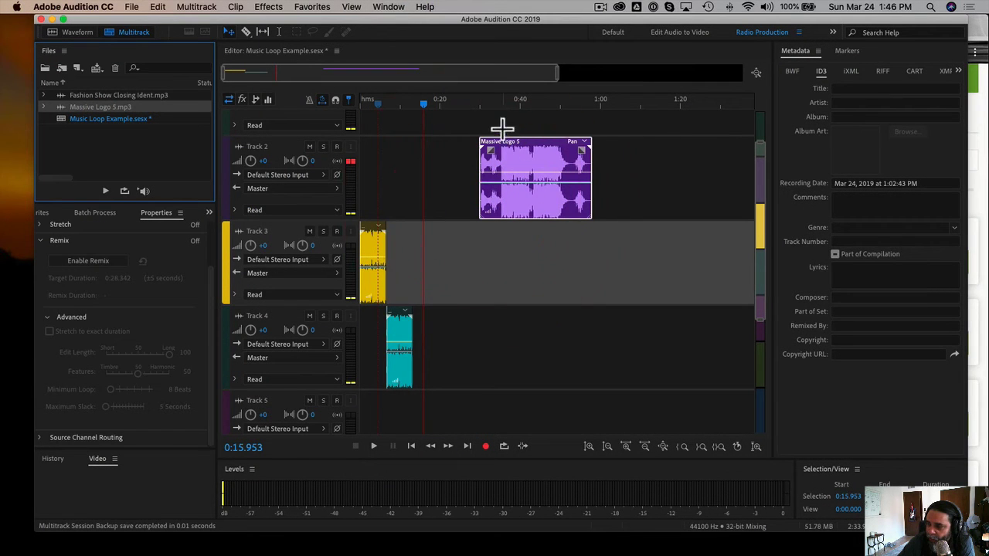
left_click(474, 102)
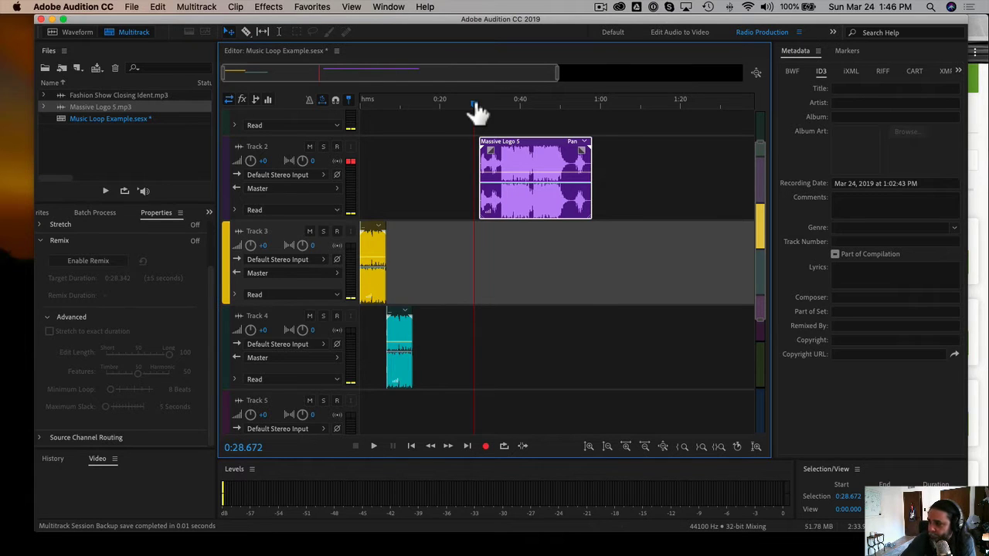
scroll(477, 106, "up", 3)
left_click(484, 102)
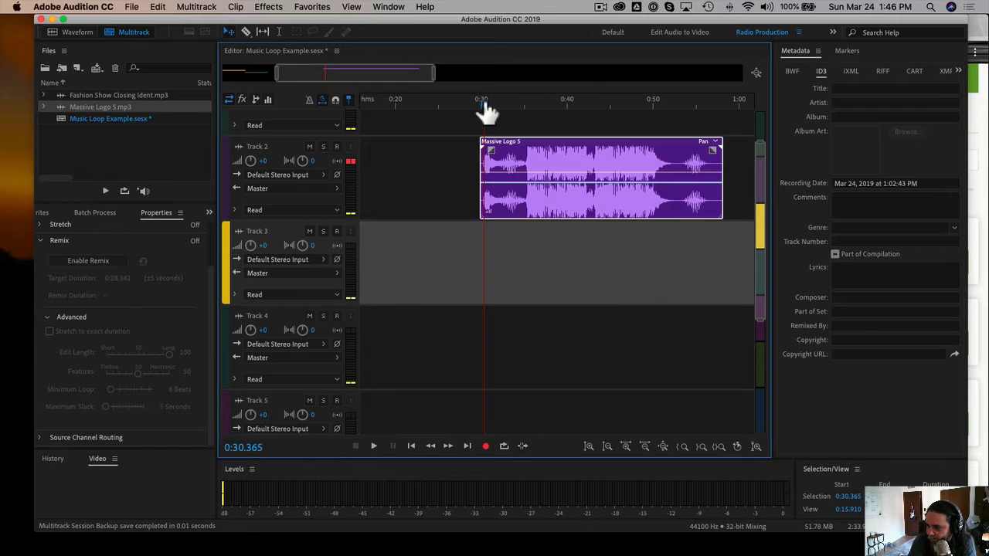
key("space")
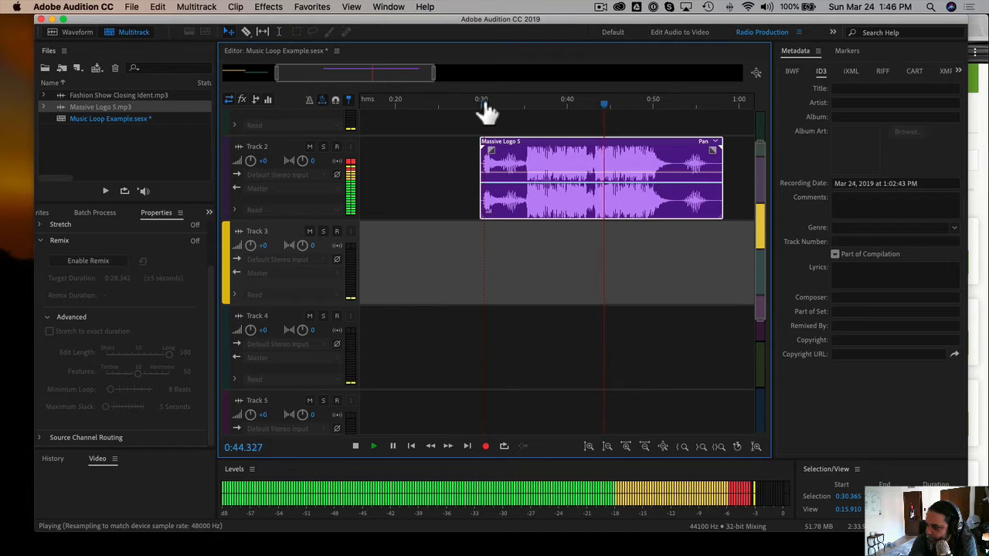
key("space")
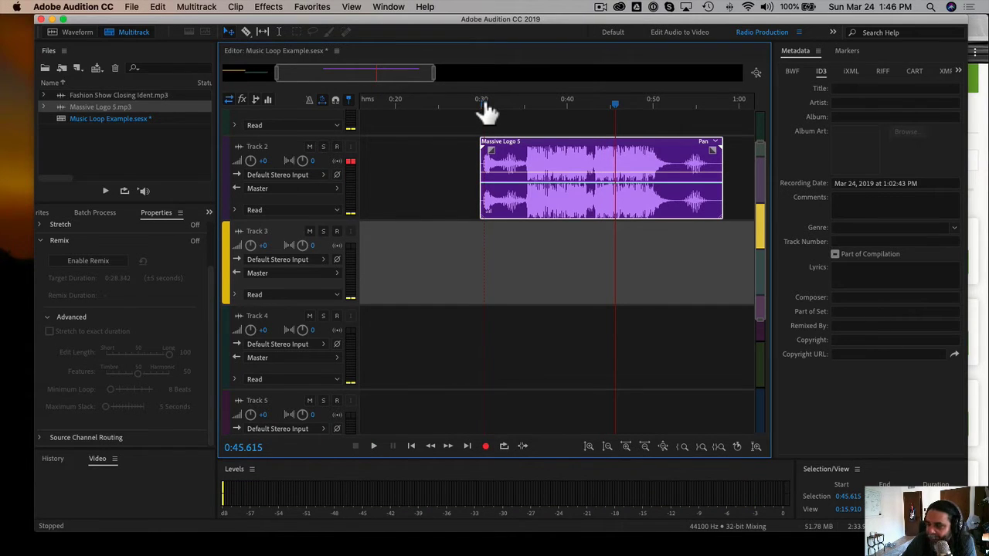
Step: Move the Massive Logo 5 clip to the start of Track 2 and solo that track
left_click_drag(547, 159, 499, 155)
left_click(242, 150)
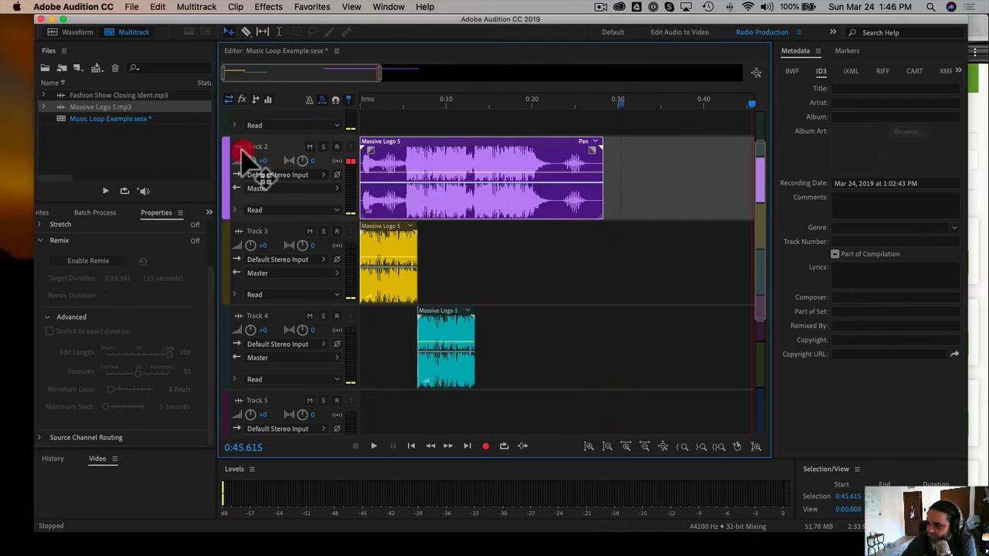
left_click(323, 147)
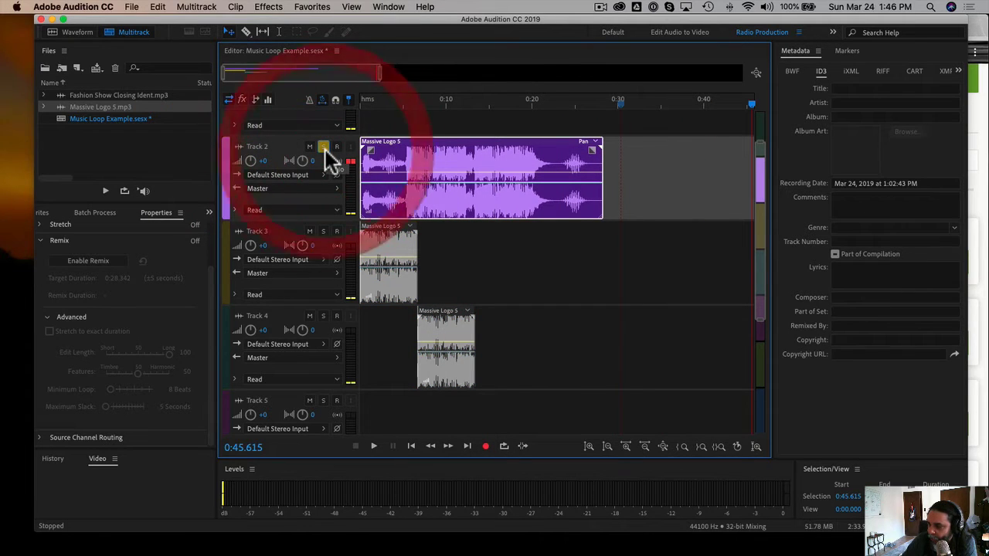
Step: Check the time where the Track 2 clip's main section has faded out by placing the playhead there
left_click(620, 104)
left_click_drag(623, 109, 552, 116)
left_click(239, 455)
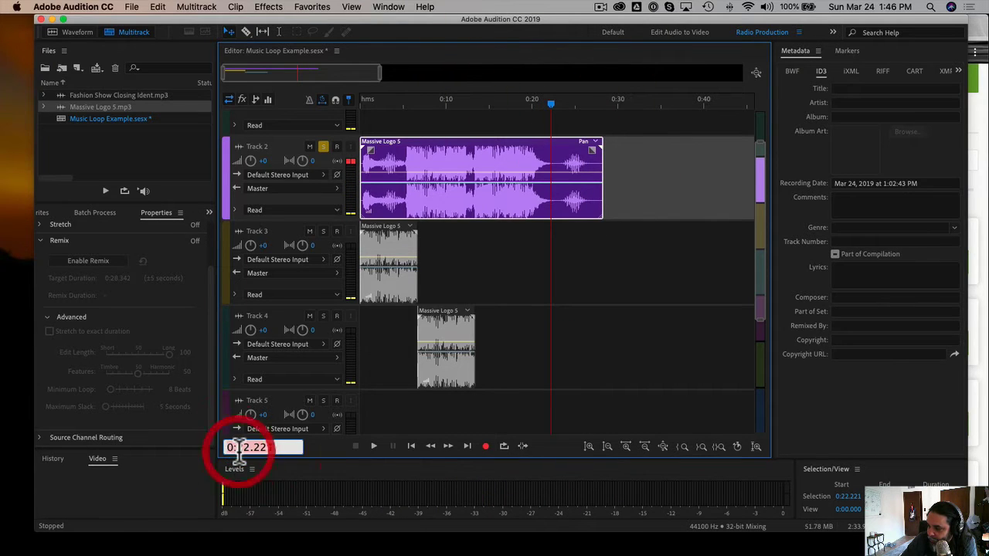
left_click(656, 170)
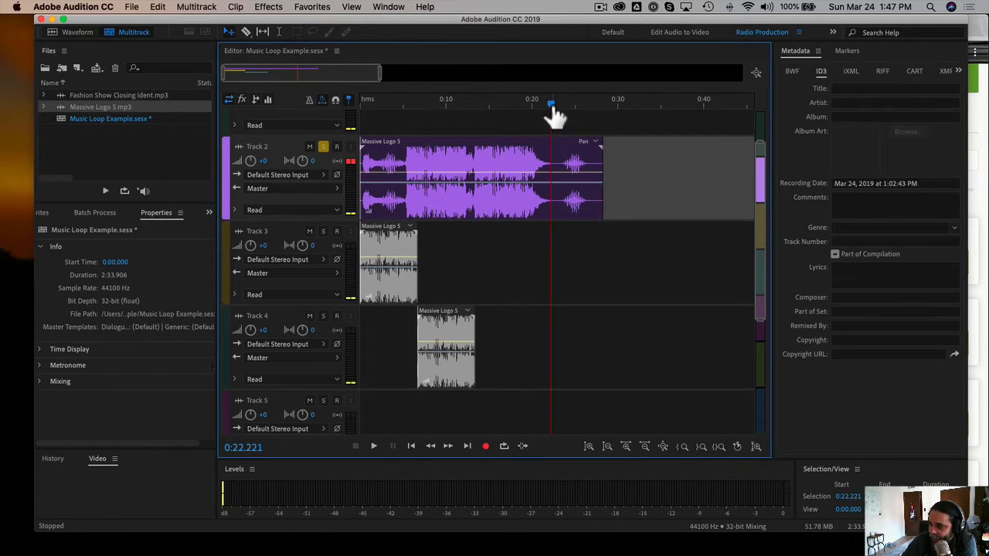
Step: Delete the Massive Logo 5 clip from Track 2 and turn off the track's solo
left_click(474, 165)
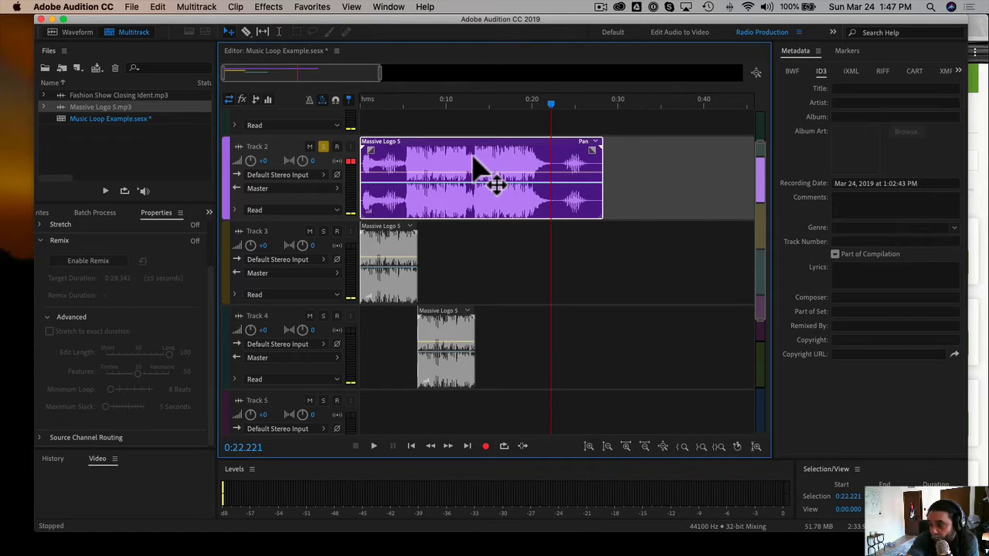
key("Delete")
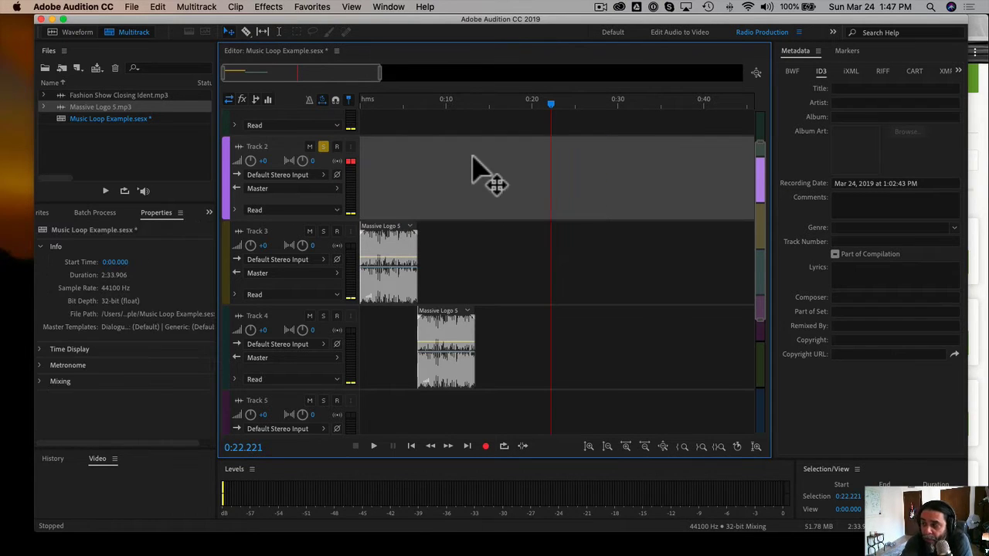
left_click(323, 147)
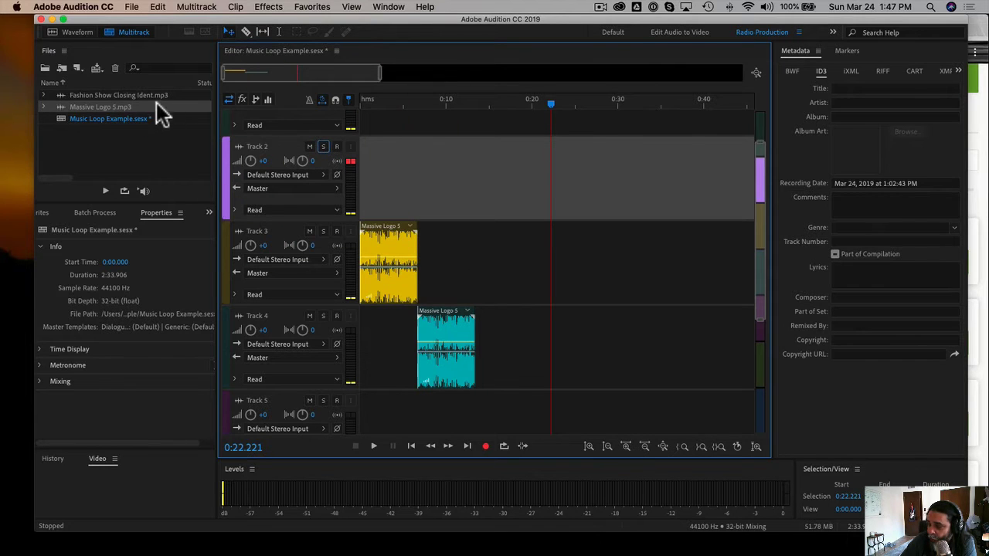
Step: Place Massive Logo 5.mp3 on Track 2 at about 0:18 and trim its quiet intro so it starts at the loud section
left_click_drag(92, 106, 511, 207)
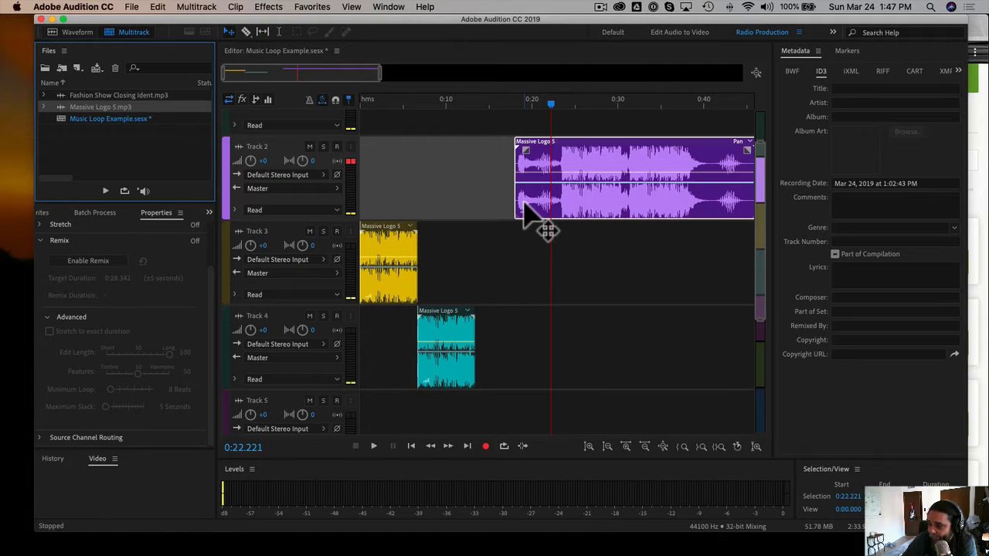
left_click(562, 159)
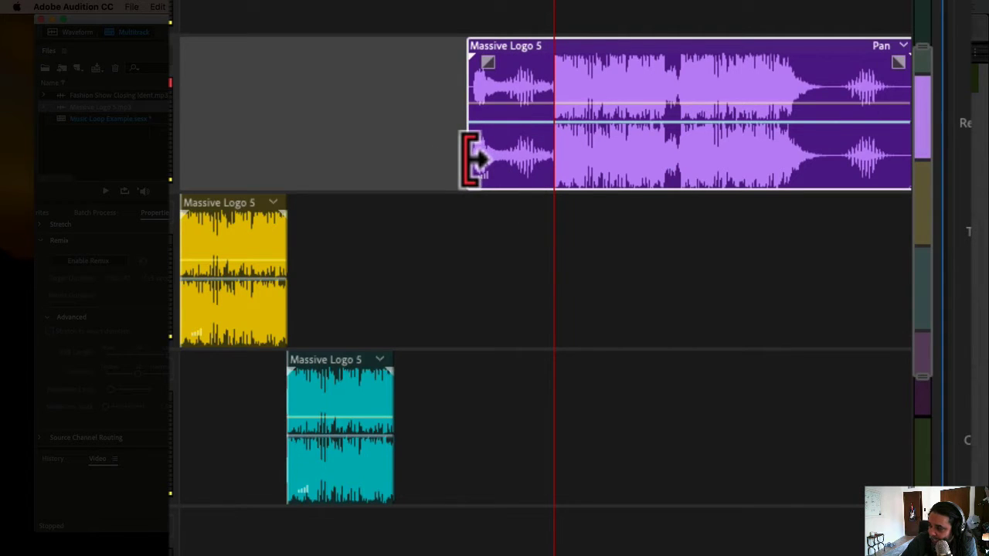
left_click_drag(473, 158, 556, 162)
Step: Trim the end of the Track 2 clip to just before the dip between its two loud sections, leaving about 7 seconds
scroll(585, 165, "right", 10)
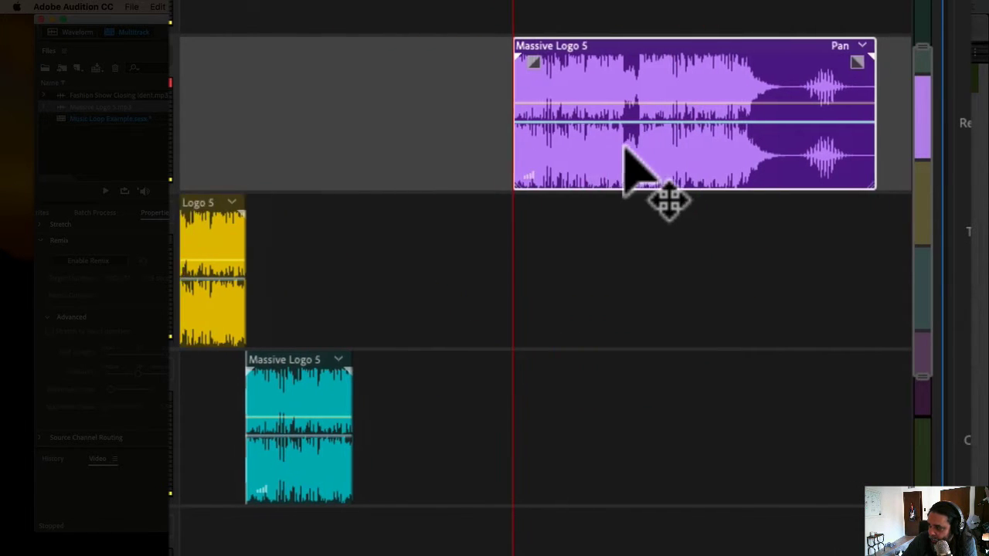
scroll(581, 157, "right", 2)
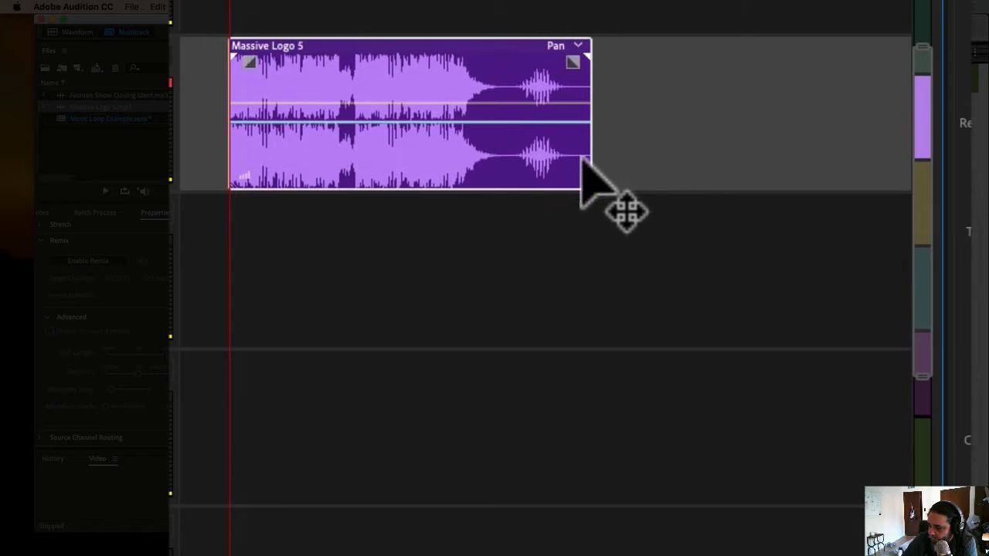
left_click_drag(585, 168, 495, 185)
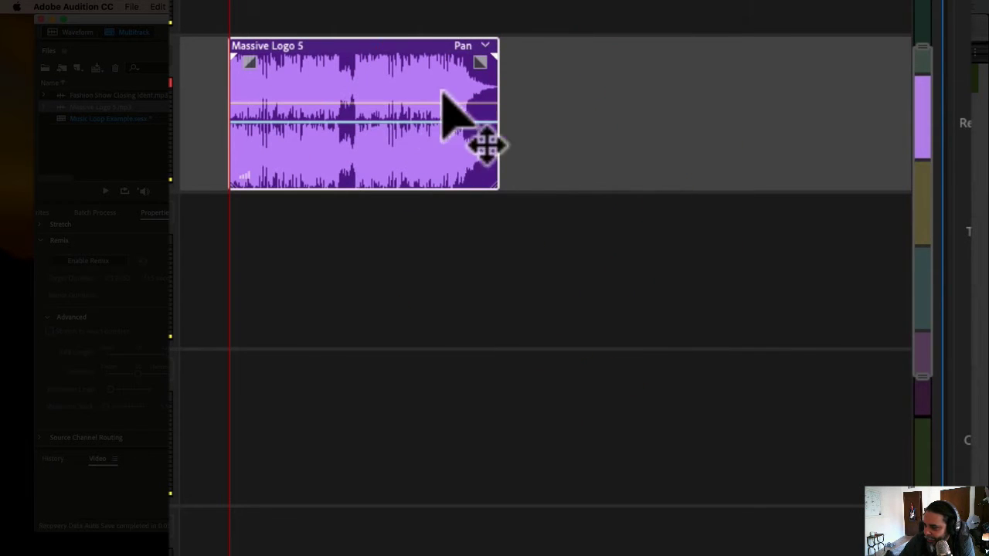
left_click_drag(499, 155, 340, 163)
Step: Play the trimmed Massive Logo 5 clip on Track 2 from just before its start to check both cut points
left_click(250, 100)
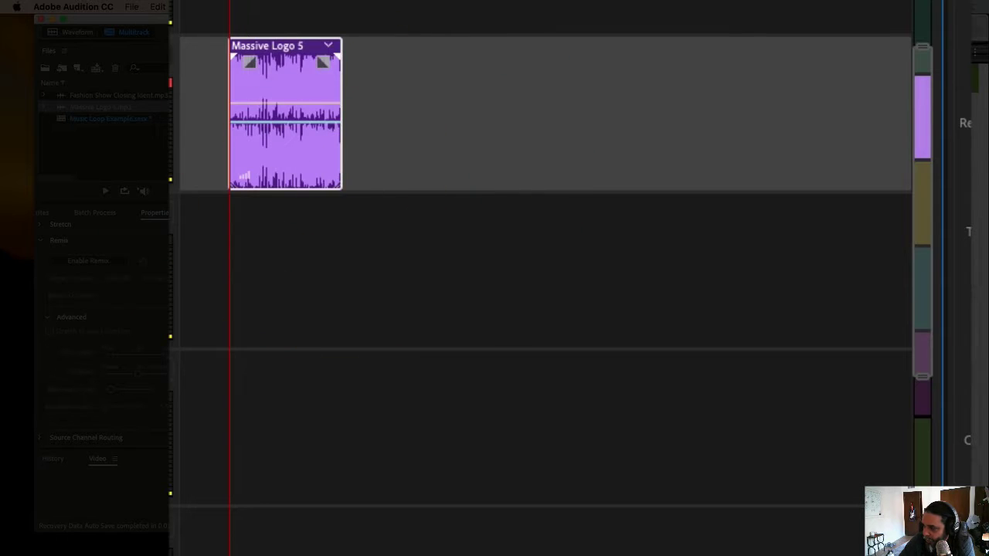
key("=")
key("minus")
key("=")
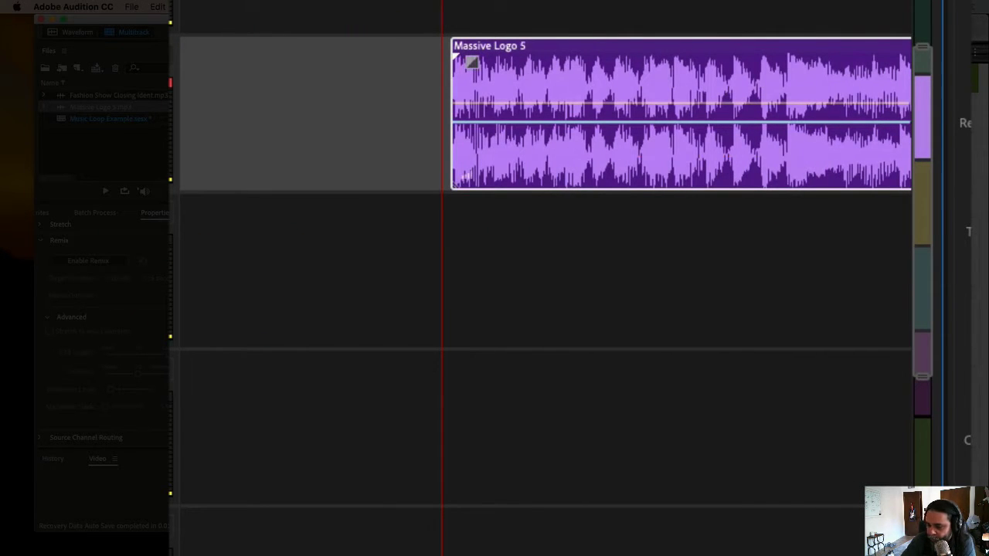
key("space")
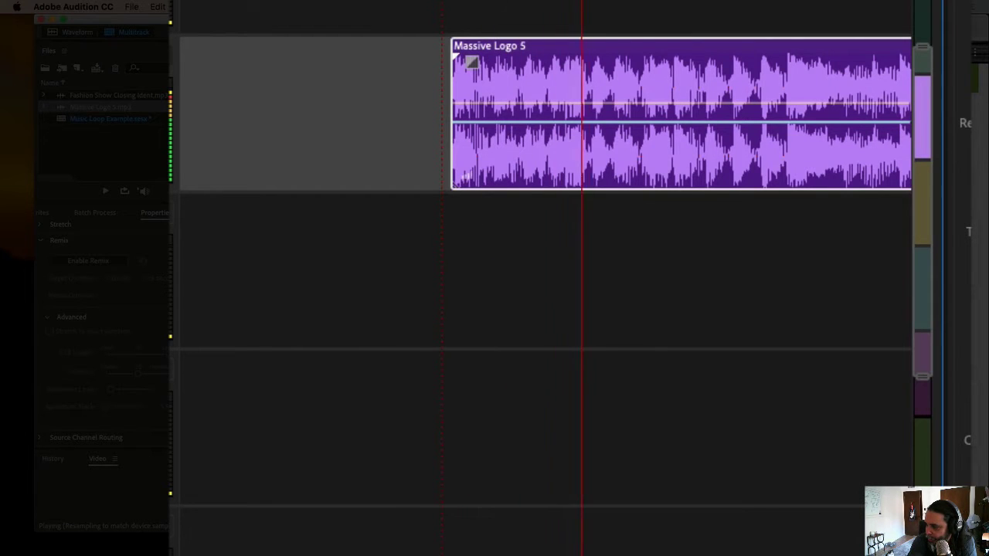
key("minus")
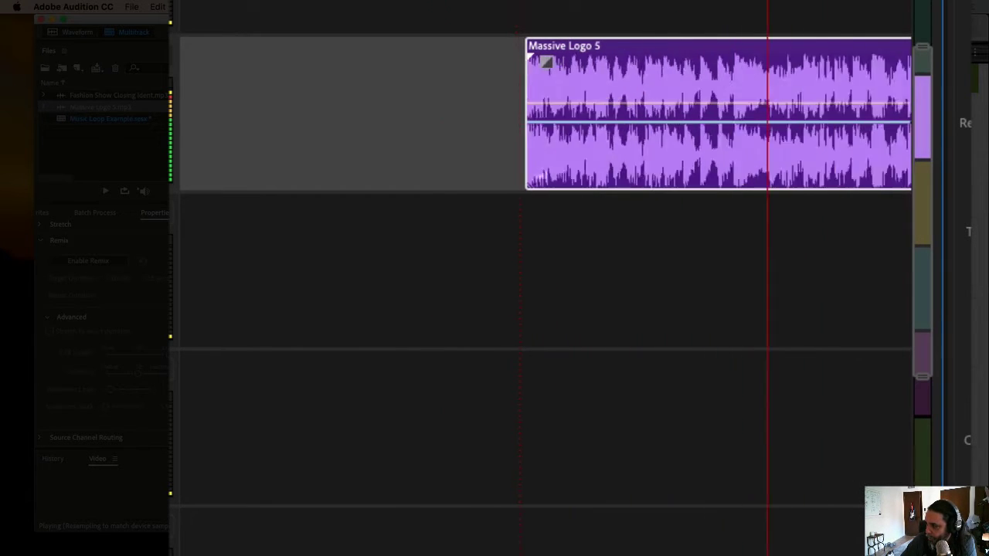
key("=")
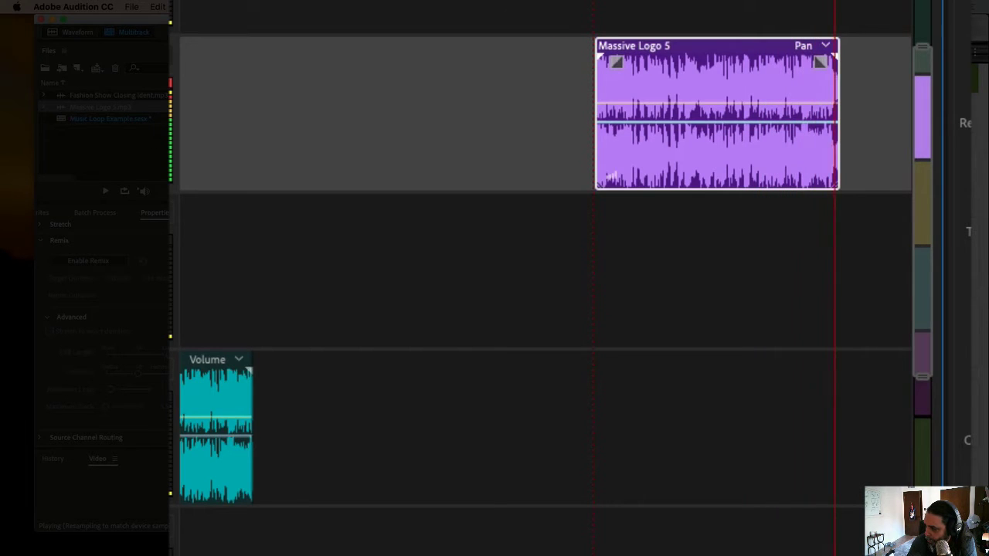
Step: Move the trimmed clip to Track 3 at about 0:14, after the Track 4 clip, and play the session from the beginning
left_click_drag(806, 137, 456, 285)
scroll(456, 282, "left", 5)
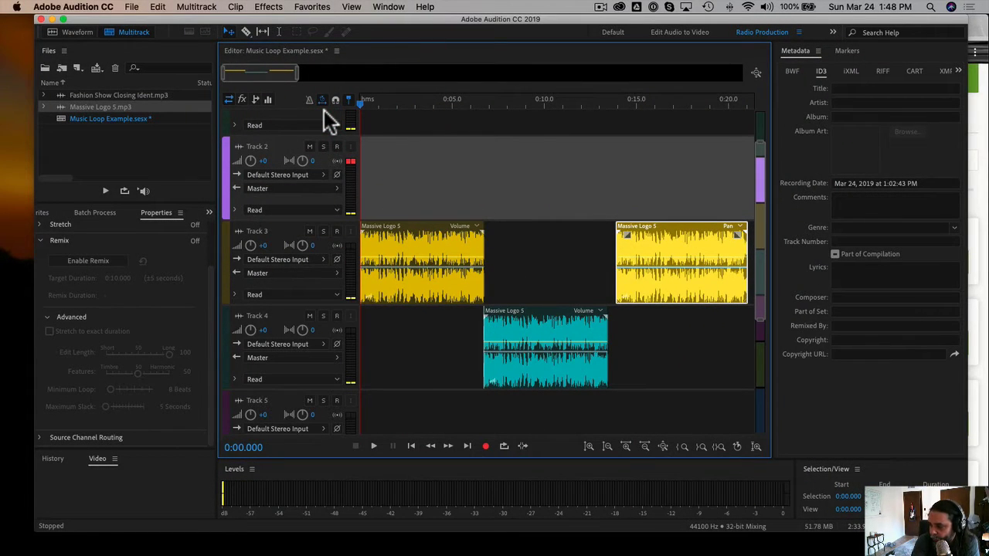
key("space")
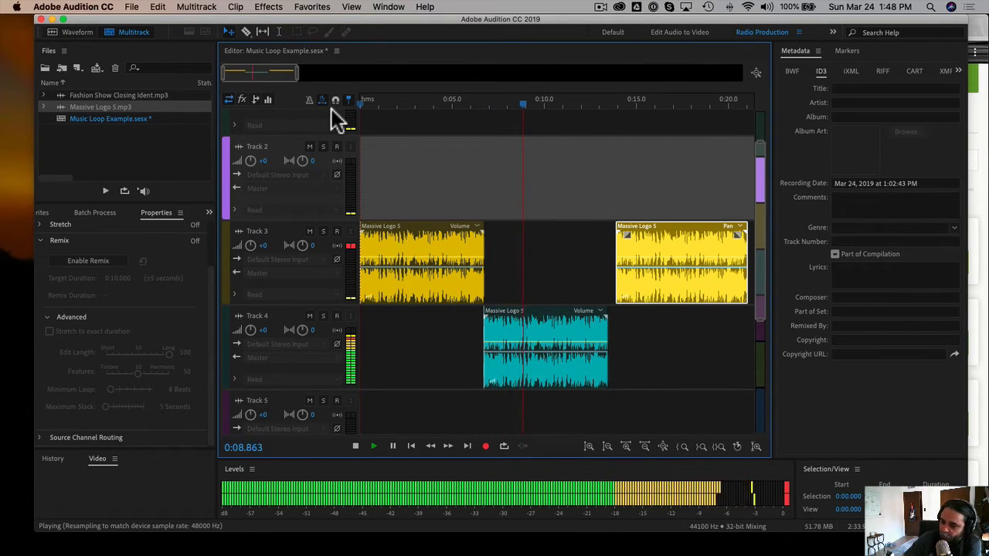
key("space")
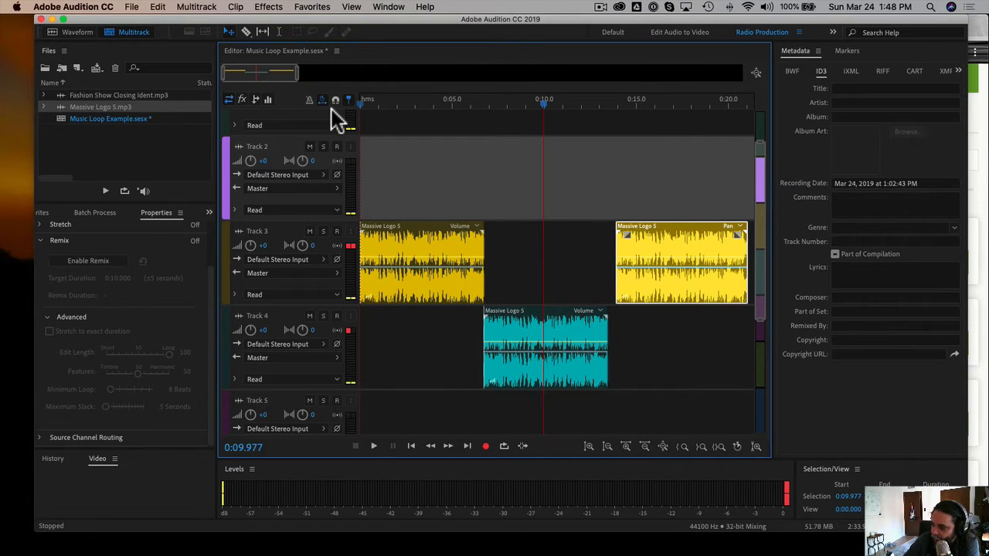
Step: Delete the second, overly long Massive Logo 5 clip from Track 3
left_click(641, 258)
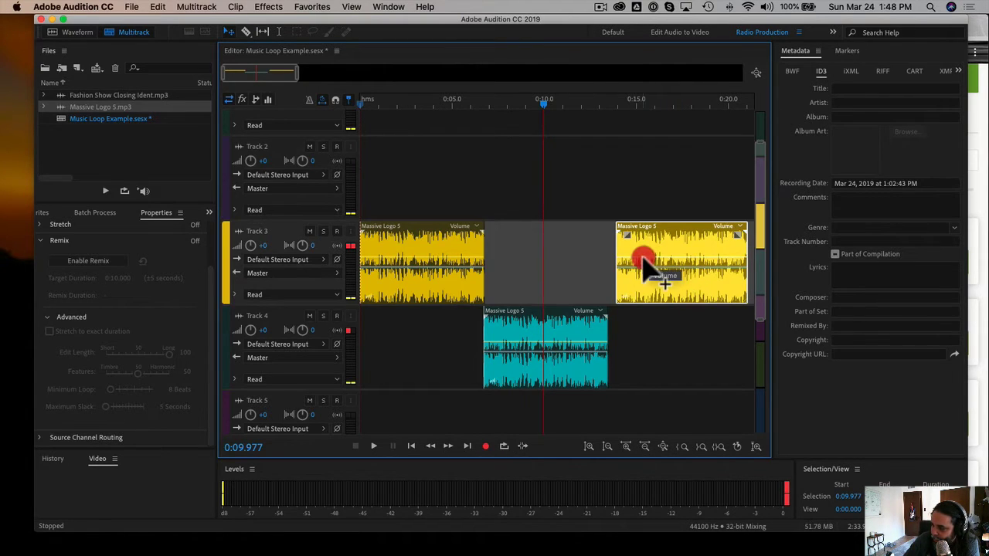
left_click_drag(679, 258, 630, 239)
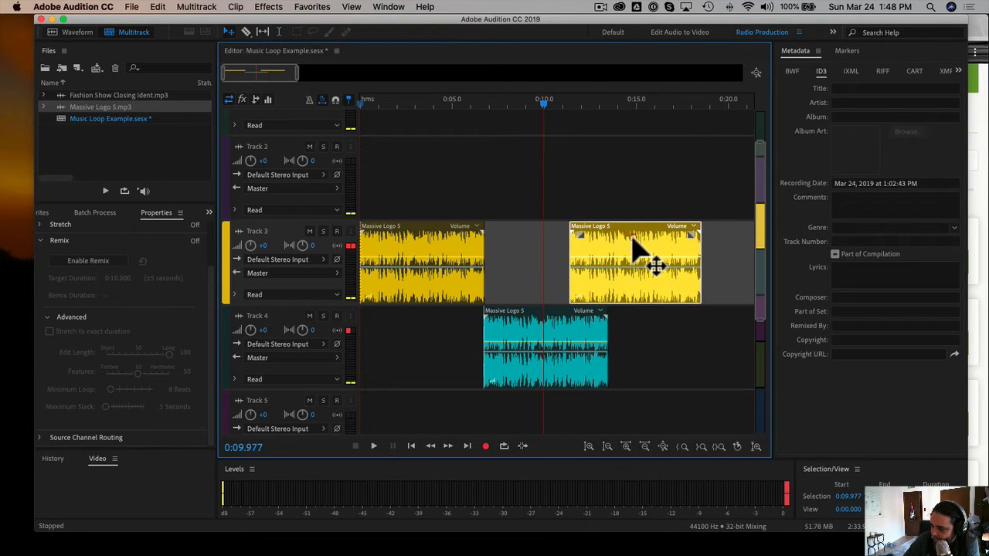
key("Delete")
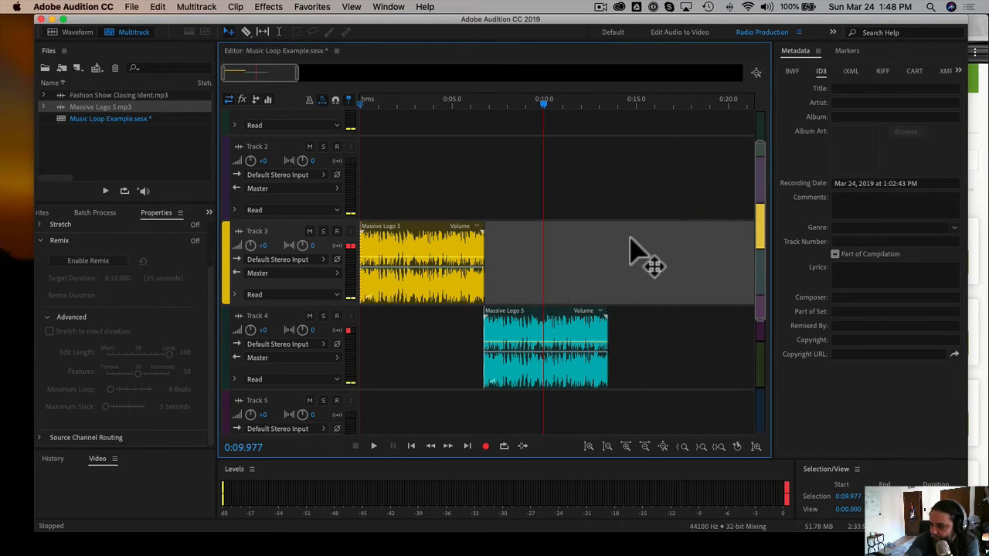
Step: Copy the first Track 3 clip to about 0:13.5 on the same track, right where the Track 4 clip ends
left_click(426, 257)
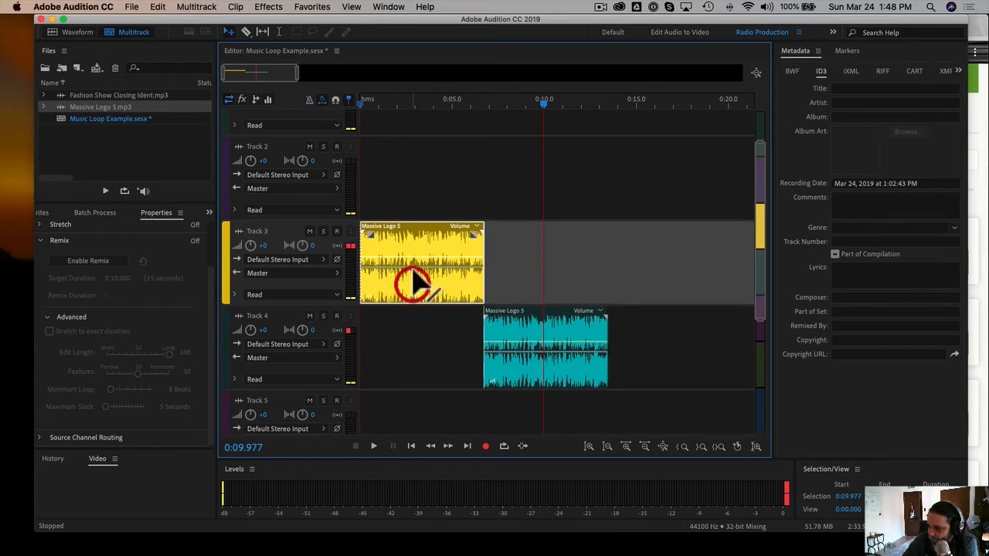
left_click(519, 183)
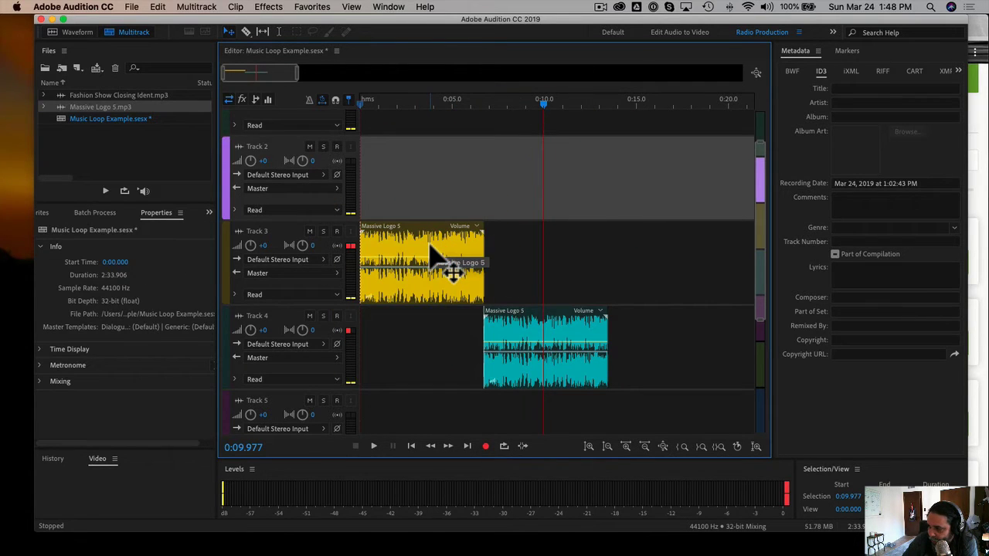
left_click_drag(430, 255, 577, 256)
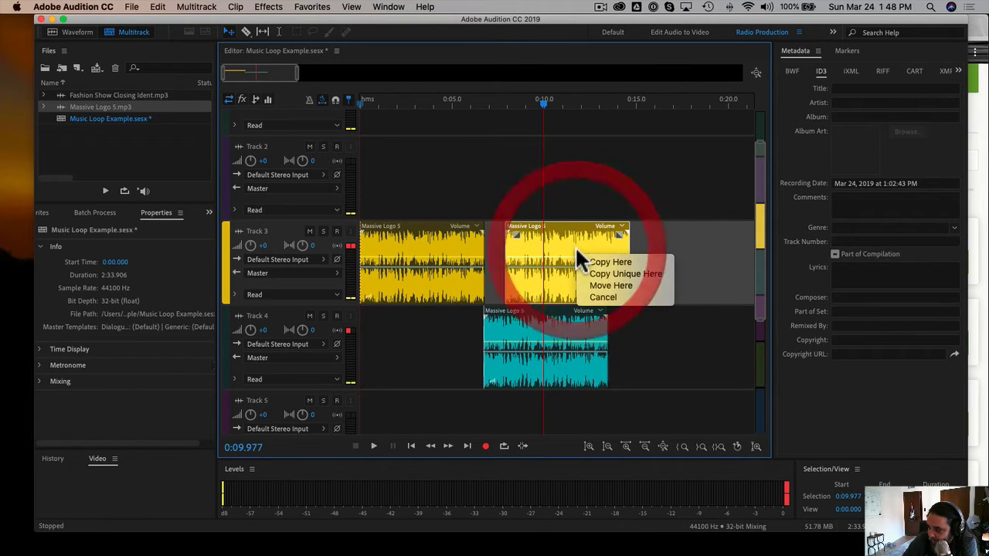
left_click(620, 262)
left_click_drag(567, 254, 666, 300)
Step: Play the transition from the Track 4 clip into the copied Track 3 clip, starting at about 0:12
scroll(601, 102, "up", 5)
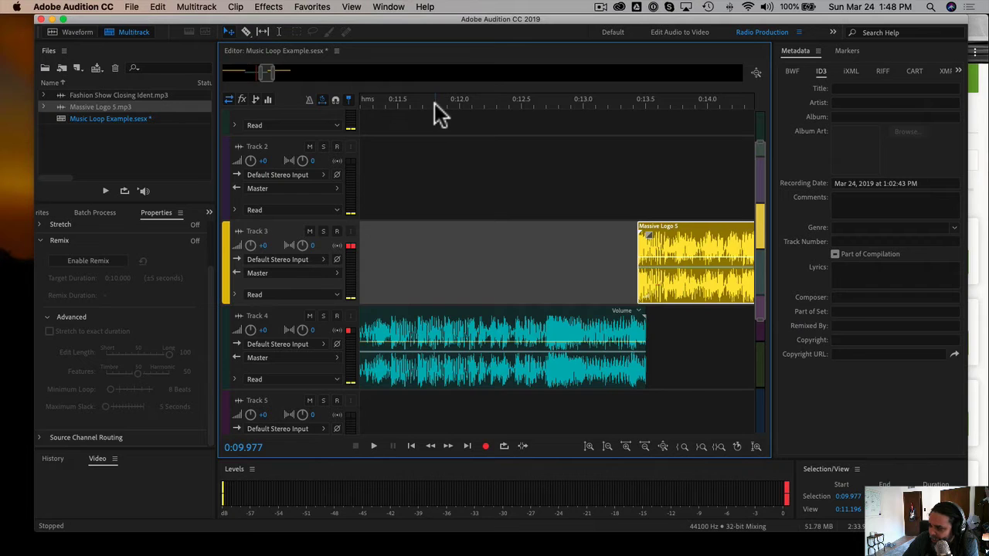
scroll(435, 108, "down", 3)
left_click(436, 103)
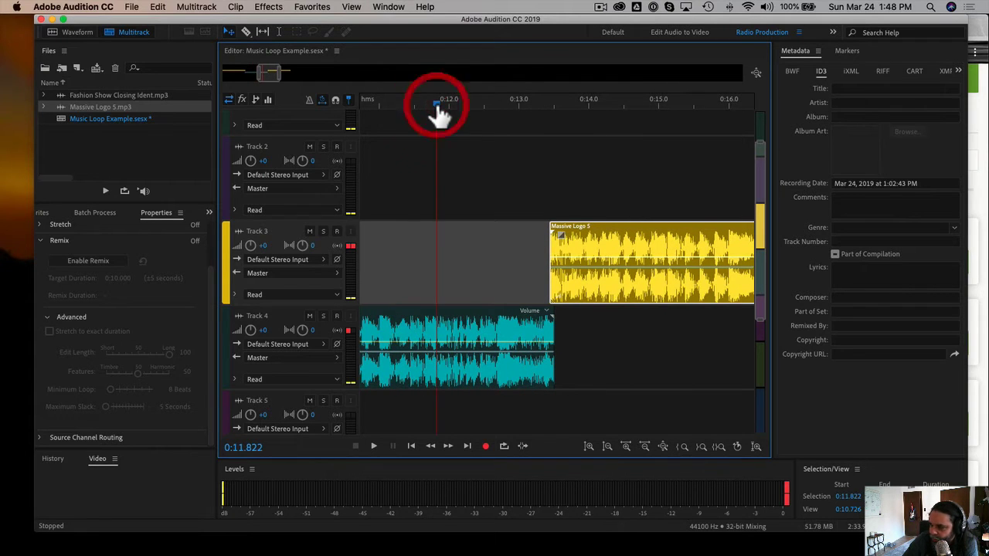
key("space")
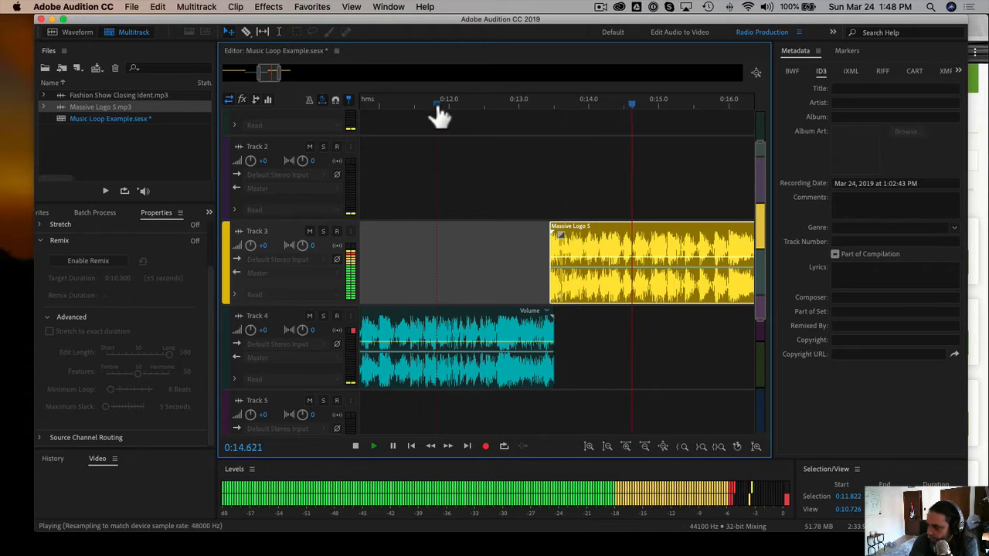
key("space")
scroll(455, 108, "down", 5)
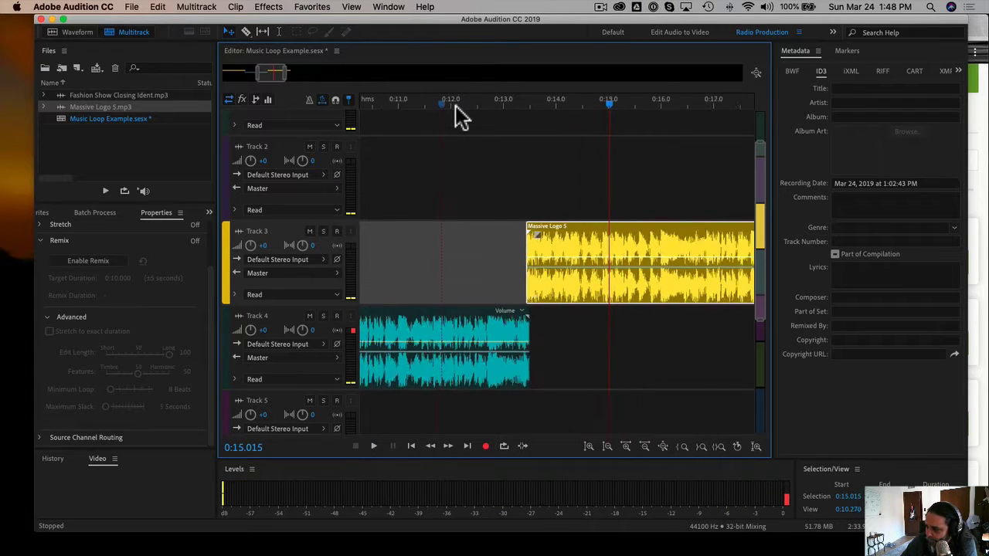
Step: Continue the alternating pattern with further clip copies on Track 4 at about 0:18 and Track 3 at about 0:24
scroll(459, 115, "down", 1)
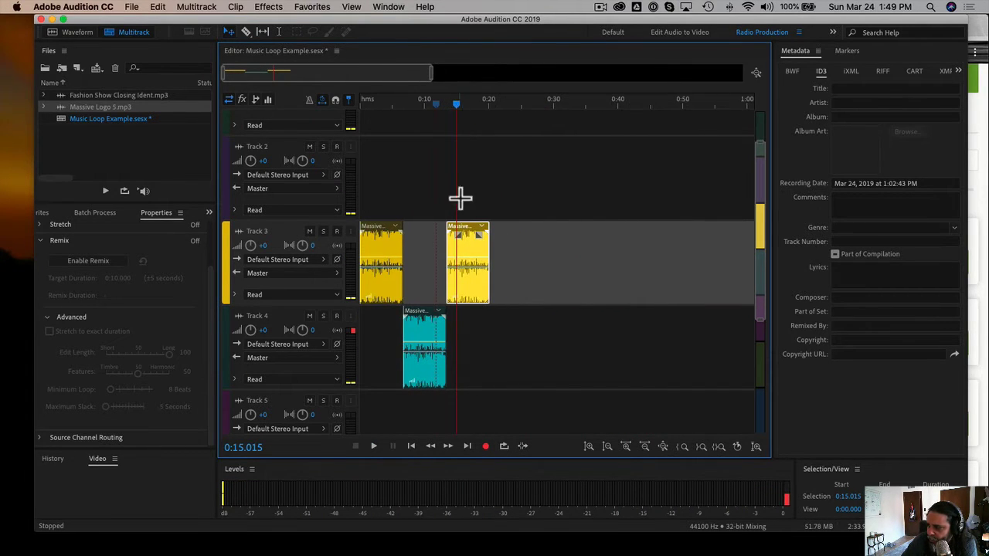
left_click_drag(464, 285, 545, 276)
left_click(529, 360)
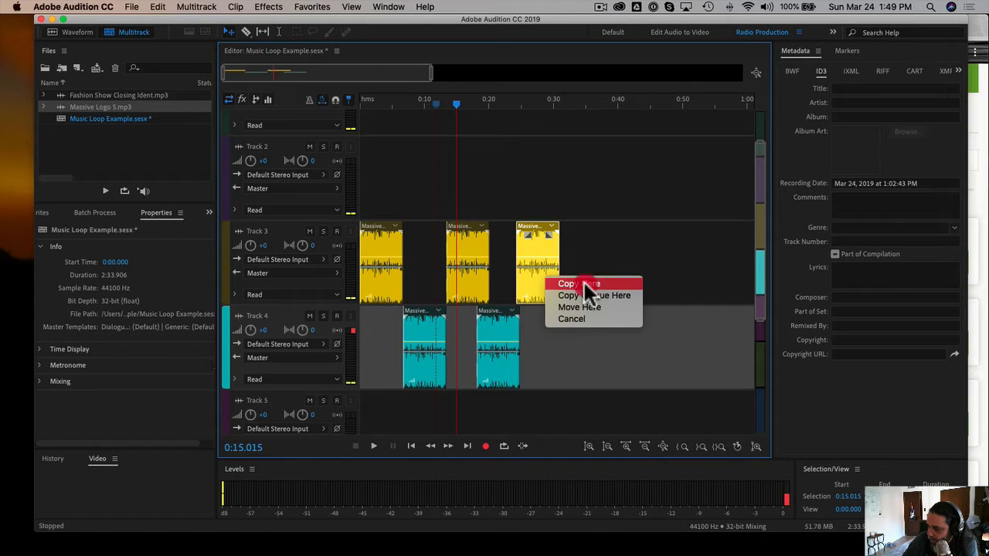
left_click(584, 285)
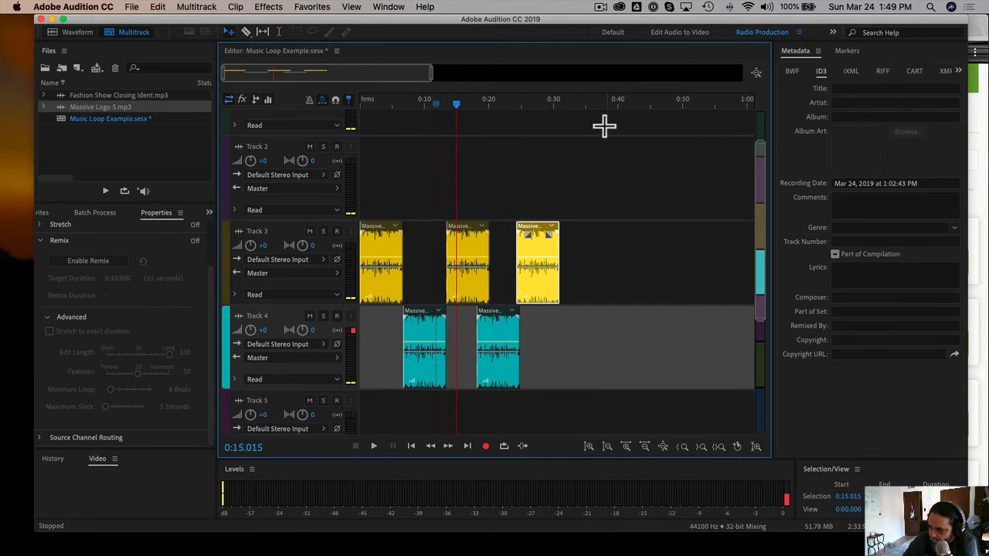
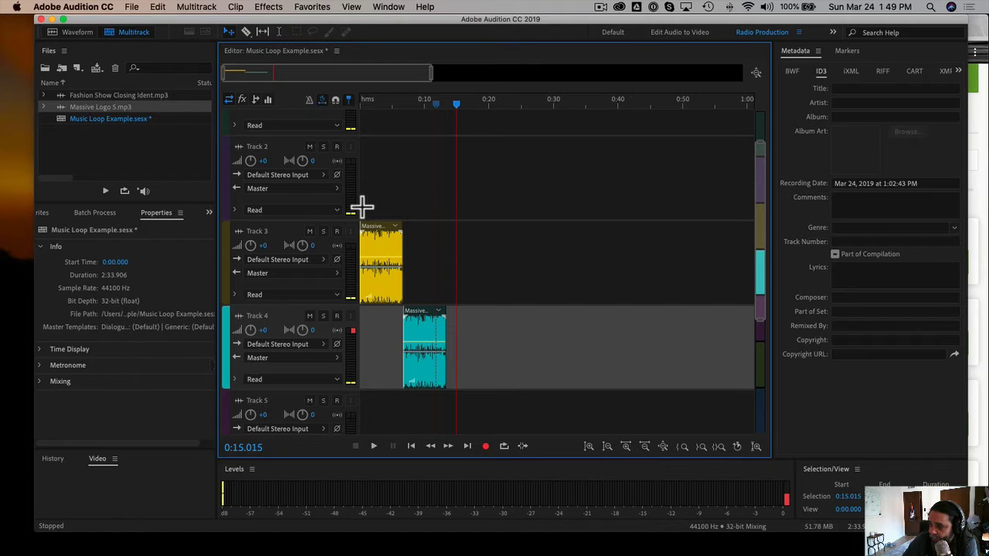
Step: Solo Track 2 and place the full Massive Logo 5.mp3 at its beginning
left_click(323, 146)
left_click_drag(84, 105, 358, 186)
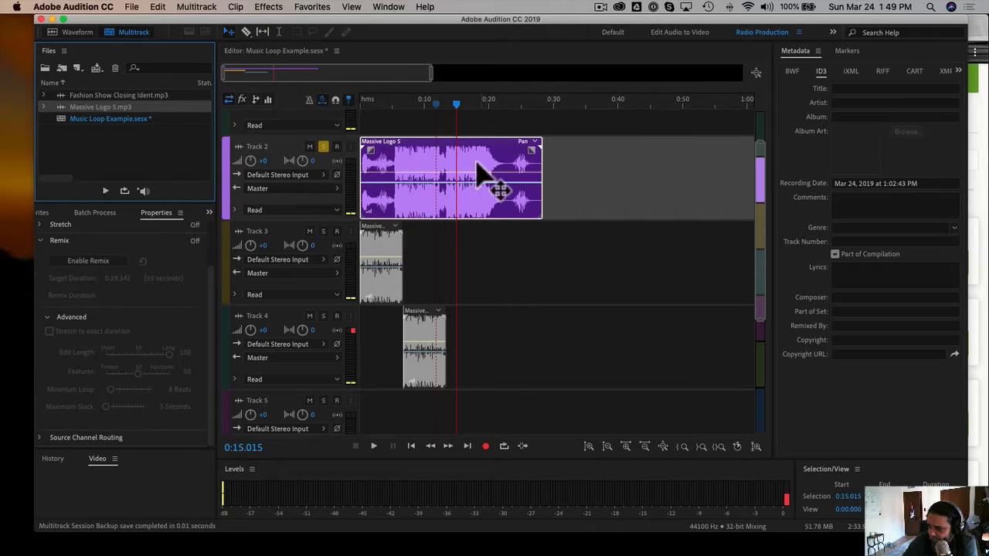
Step: Trim the Track 2 clip to its first loud section, about 7 seconds long, and move it to the session start
mouse_move(369, 200)
left_mouse_down()
mouse_move(393, 198)
mouse_move(381, 204)
left_mouse_up()
scroll(398, 104, "up", 4)
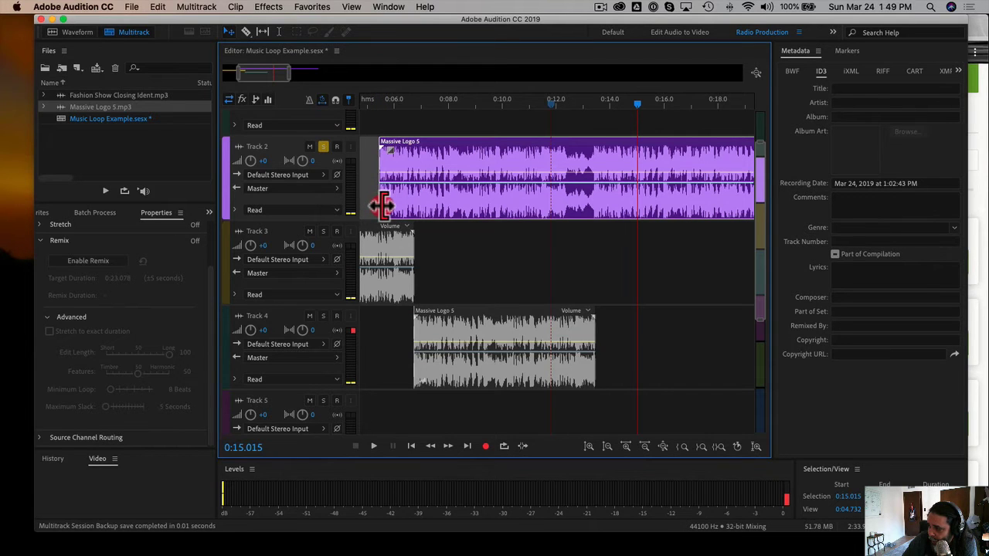
scroll(579, 105, "down", 5)
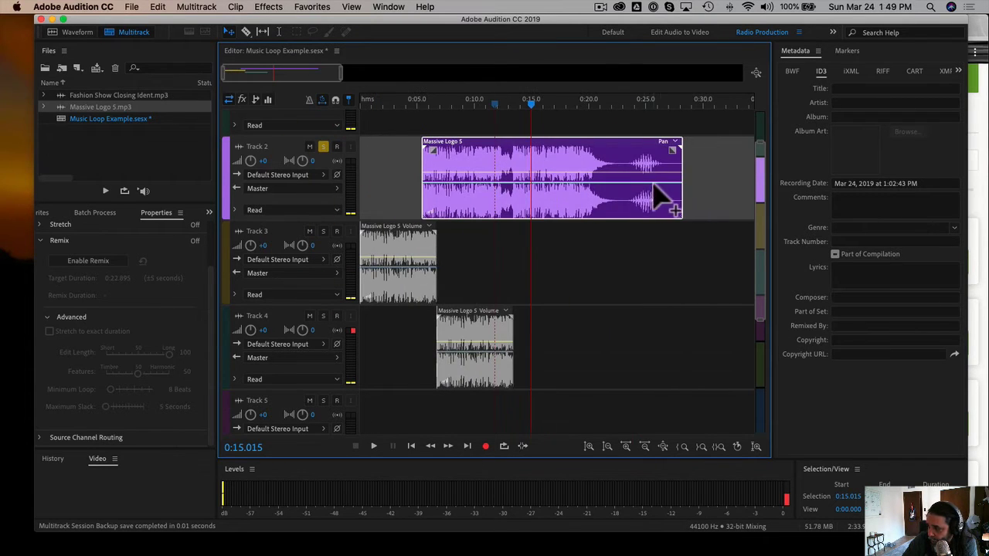
mouse_move(675, 204)
left_mouse_down()
mouse_move(501, 215)
mouse_move(453, 177)
mouse_move(380, 183)
left_mouse_up()
Step: Play the trimmed Track 2 clip from the session start to check its opening
key("Home")
key("space")
key("space")
key("space")
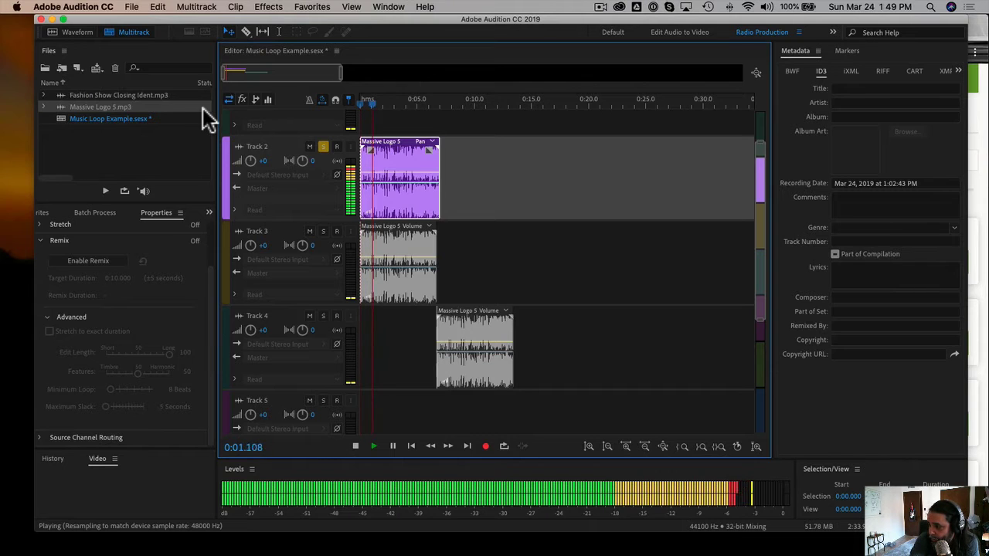
key("space")
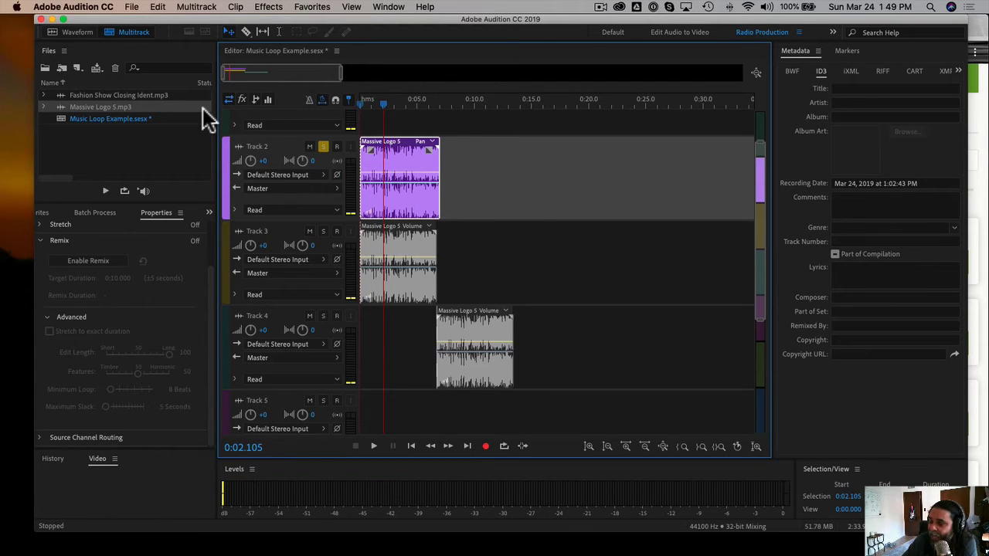
Step: Enable Remix on the trimmed Track 2 clip and extend it to a target duration of about 40 seconds
right_click(410, 159)
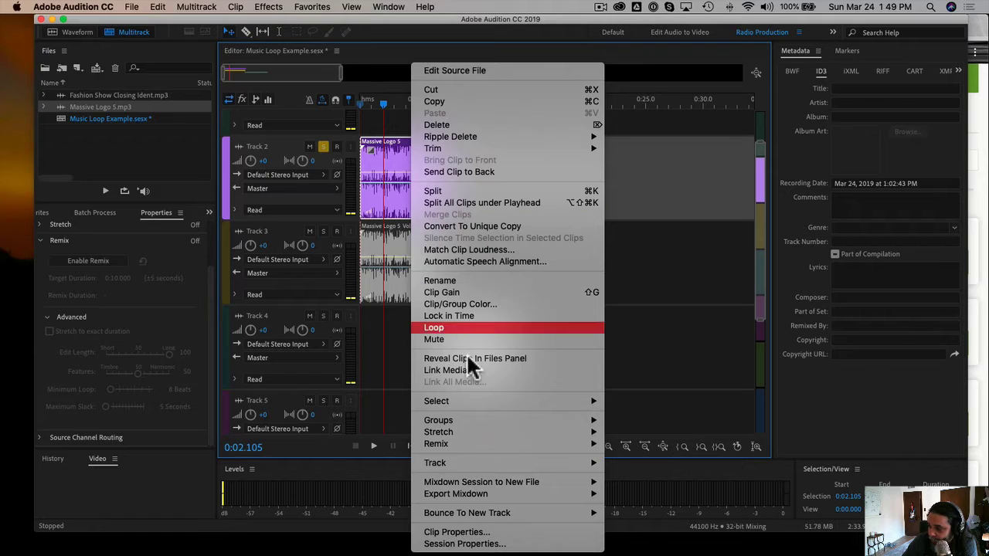
mouse_move(479, 444)
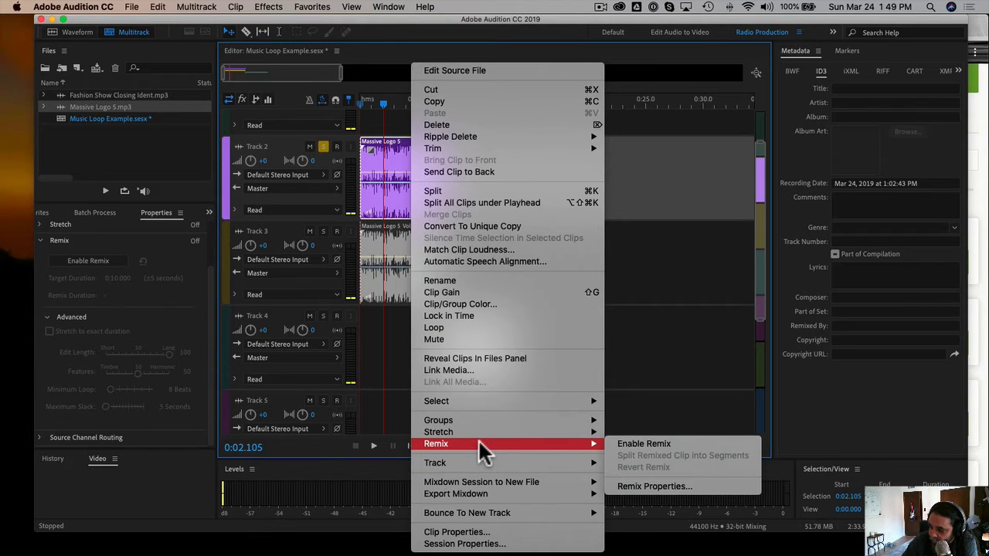
left_click(671, 442)
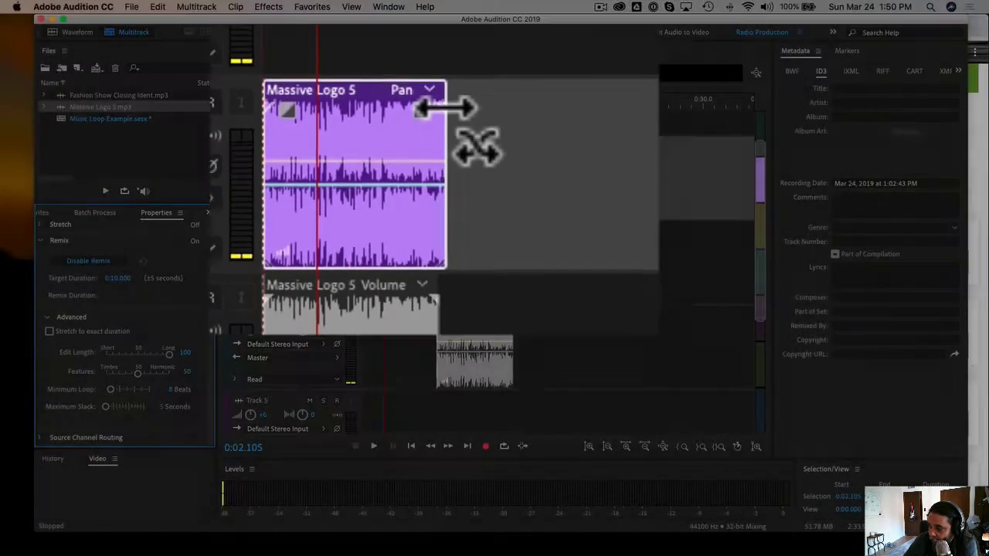
left_click_drag(441, 147, 746, 149)
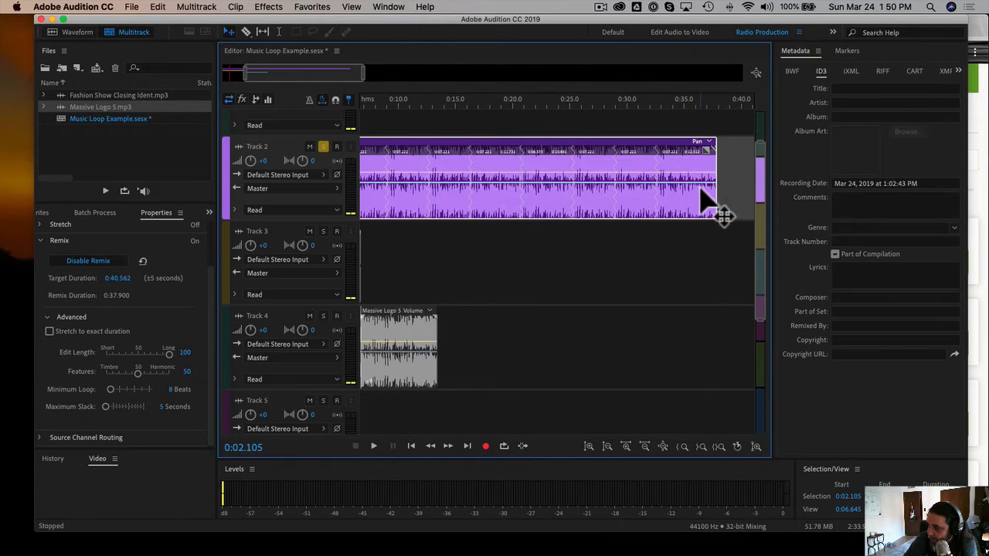
Step: Play the remixed Track 2 clip from about 0:04 to listen across its first segment joins
scroll(419, 247, "left", 5)
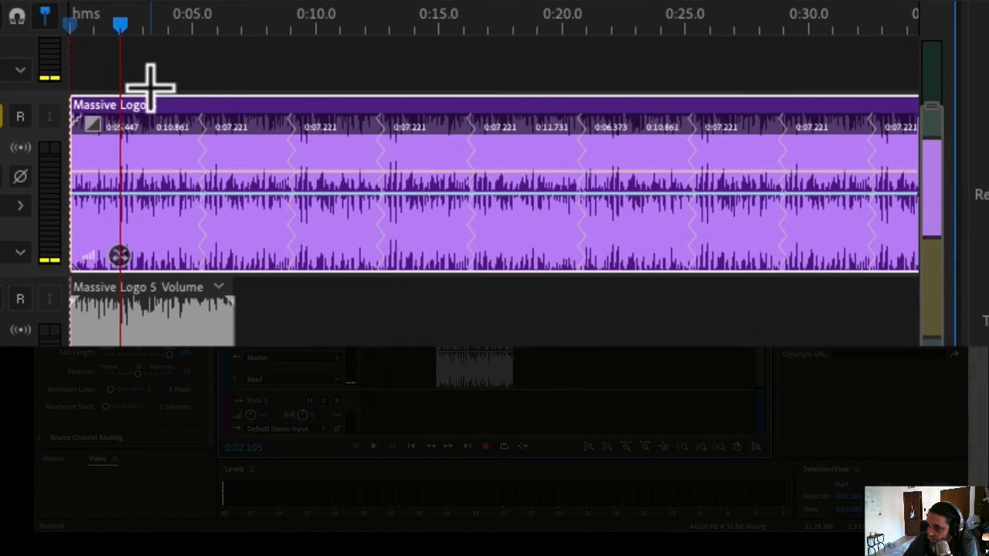
left_click(176, 27)
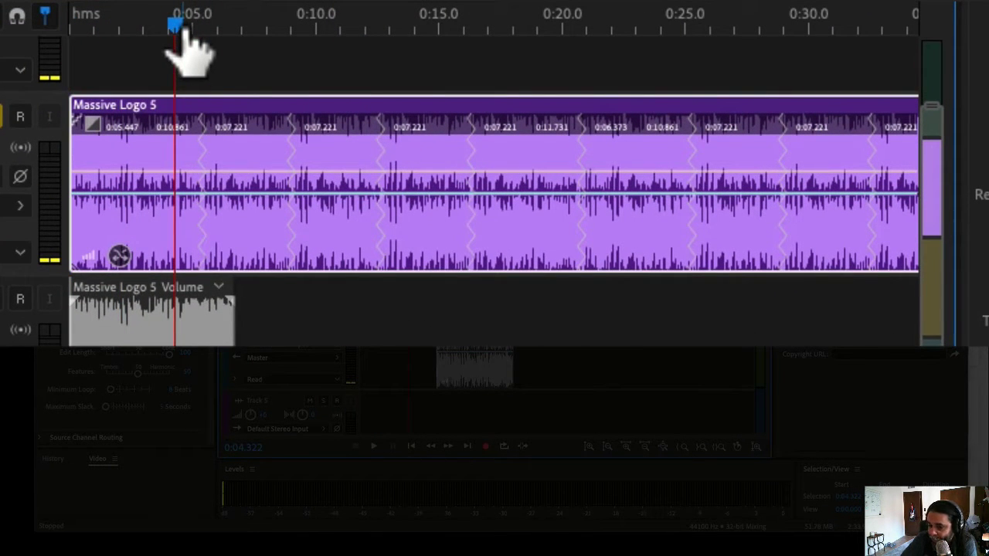
key("space")
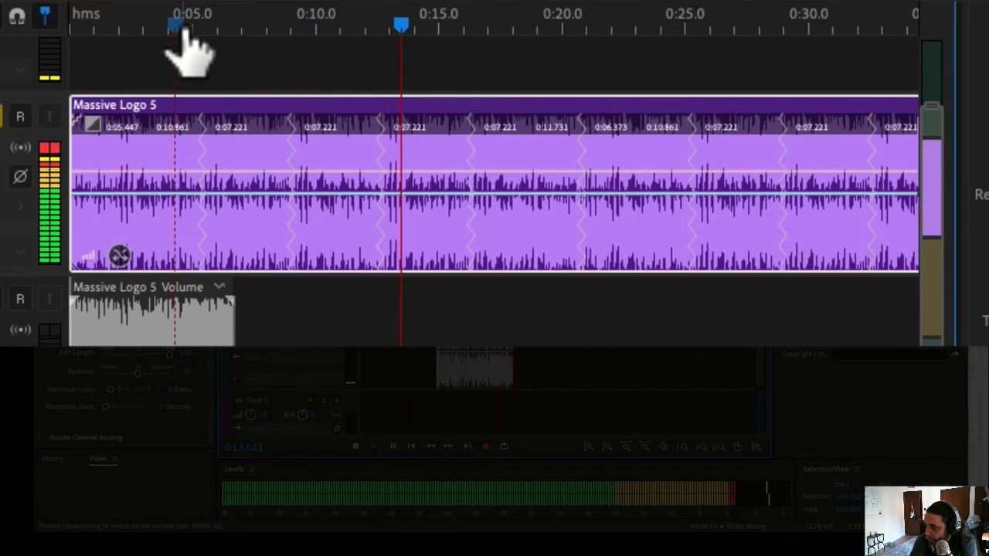
key("space")
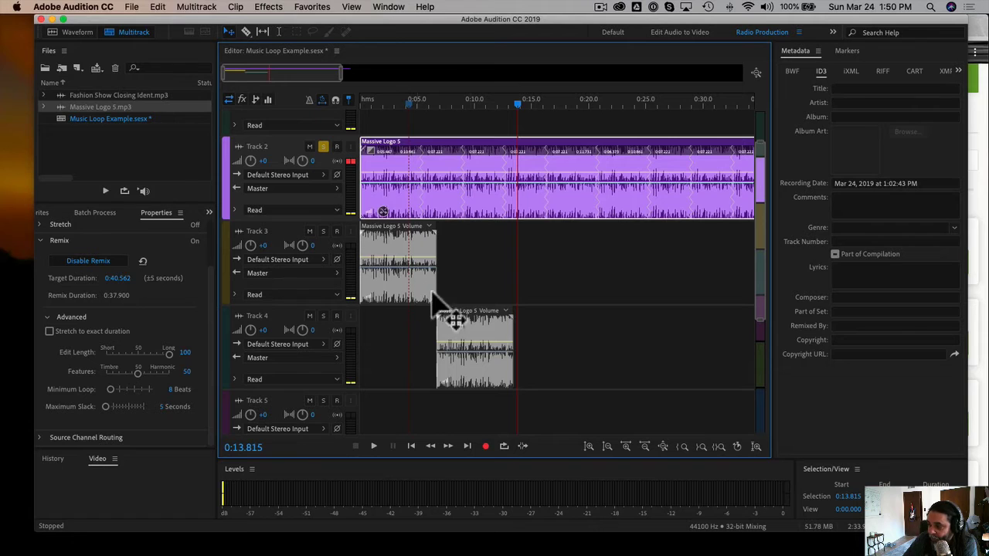
Step: Undo the remix, move and trims on Track 2 to restore the full-length Massive Logo 5 clip
left_click(456, 318)
left_click(399, 276, "super")
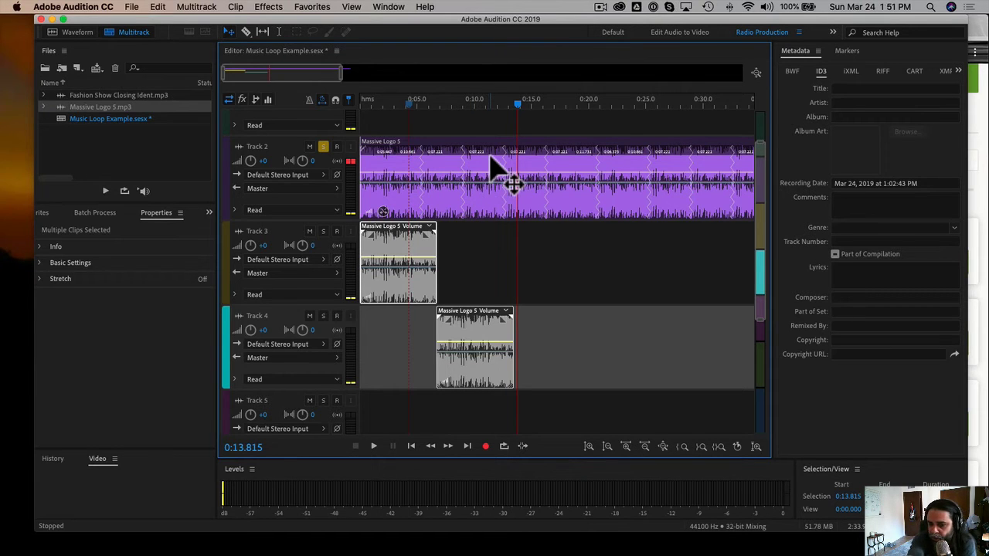
key("super+z")
key("super+shift+z")
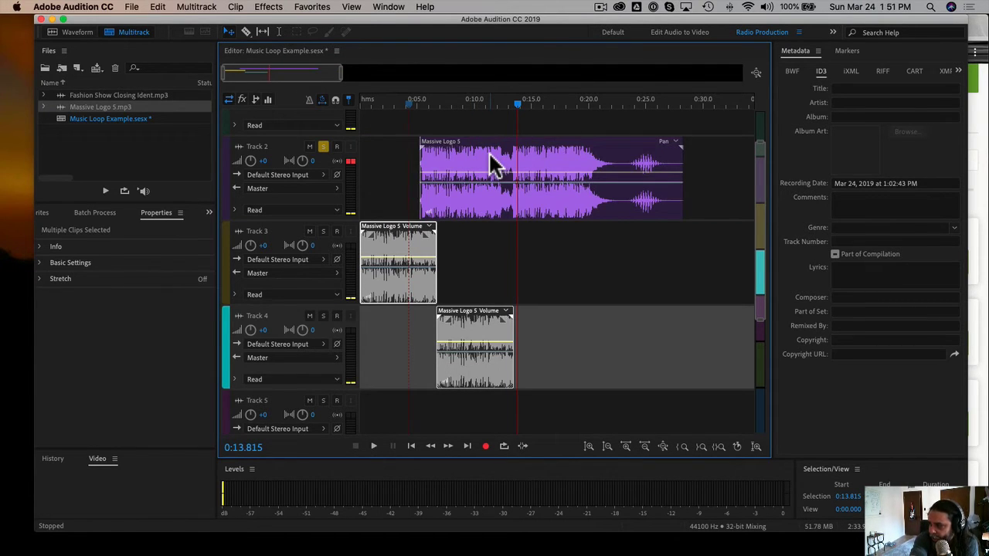
key("super+shift+z")
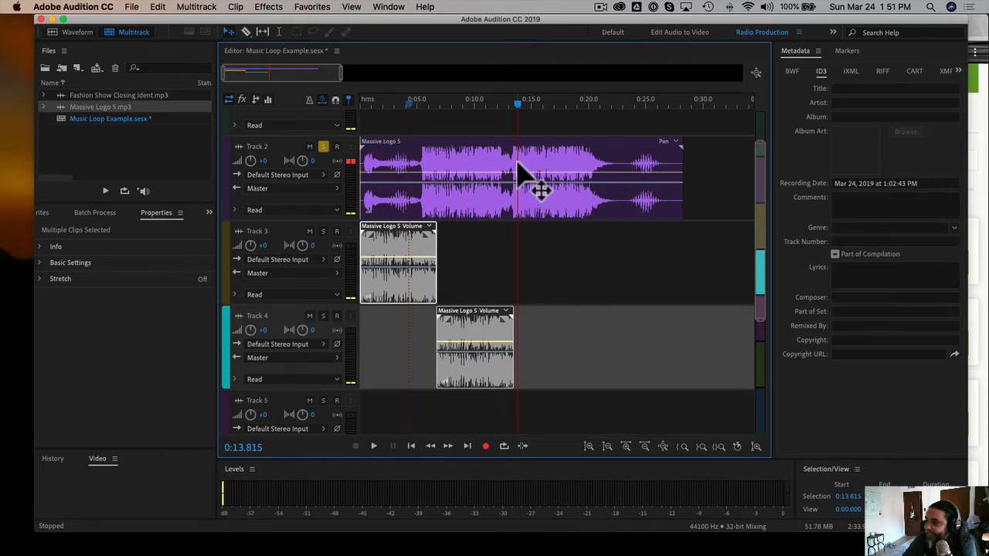
left_click(717, 166)
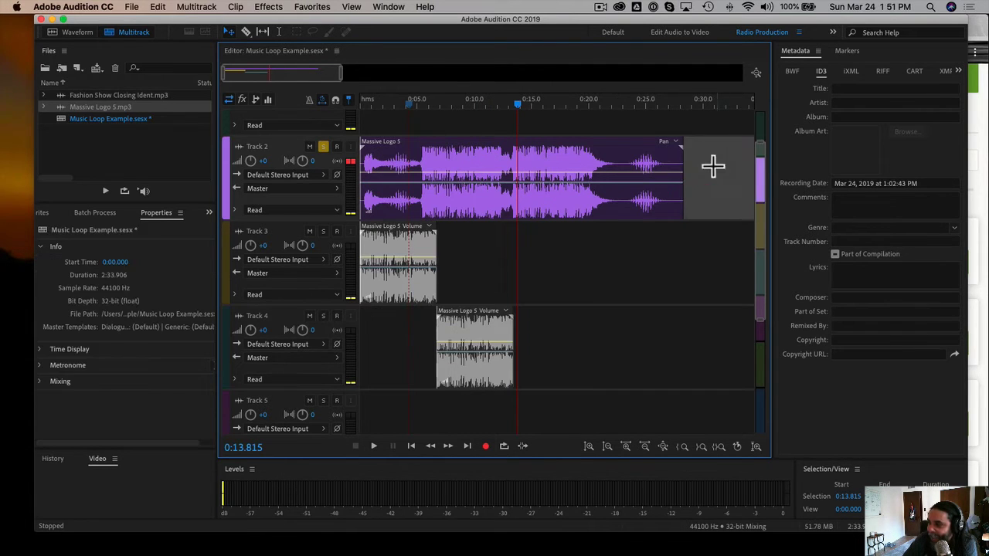
Step: Enable Remix on the full Massive Logo 5 clip and extend it to a target duration of about 3:42
right_click(525, 163)
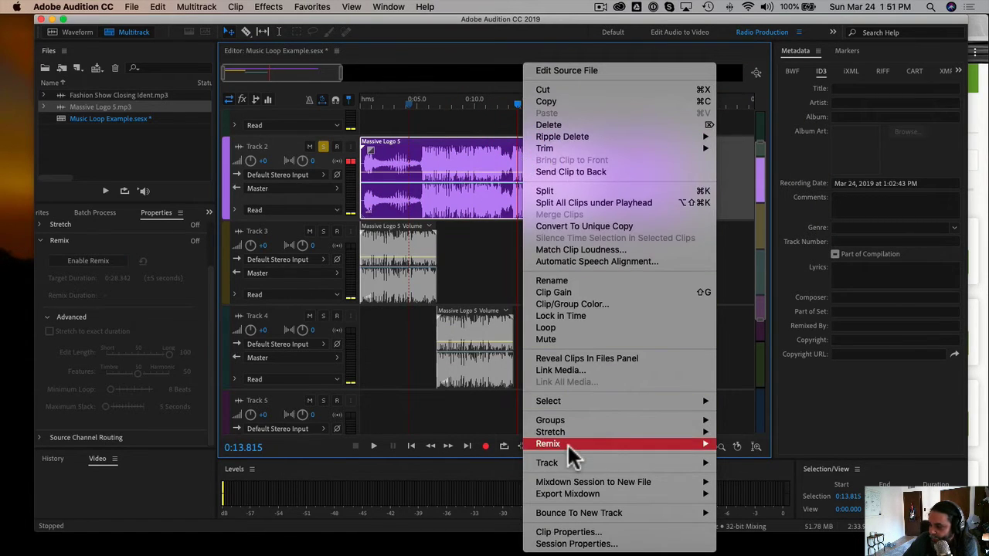
mouse_move(587, 444)
left_click(755, 444)
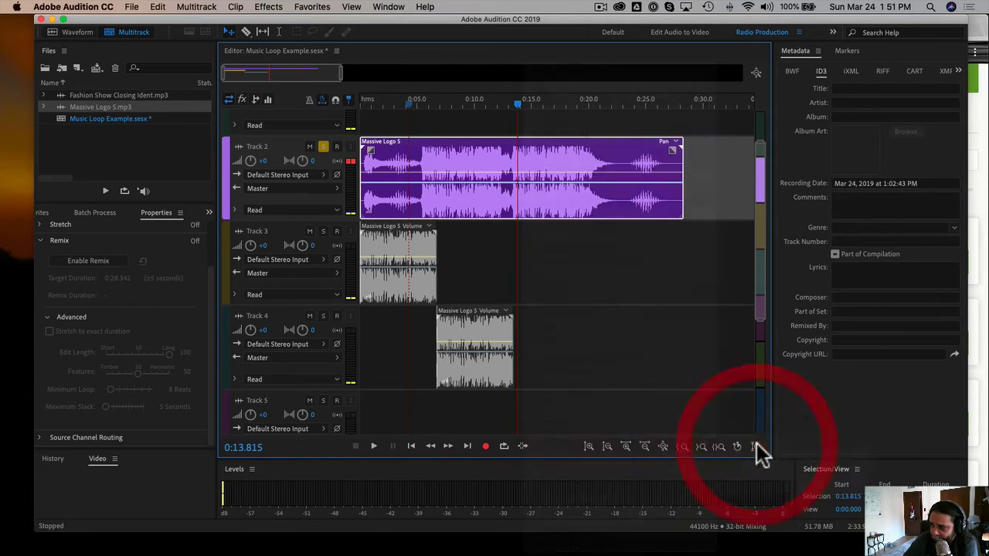
left_click_drag(683, 147, 714, 155)
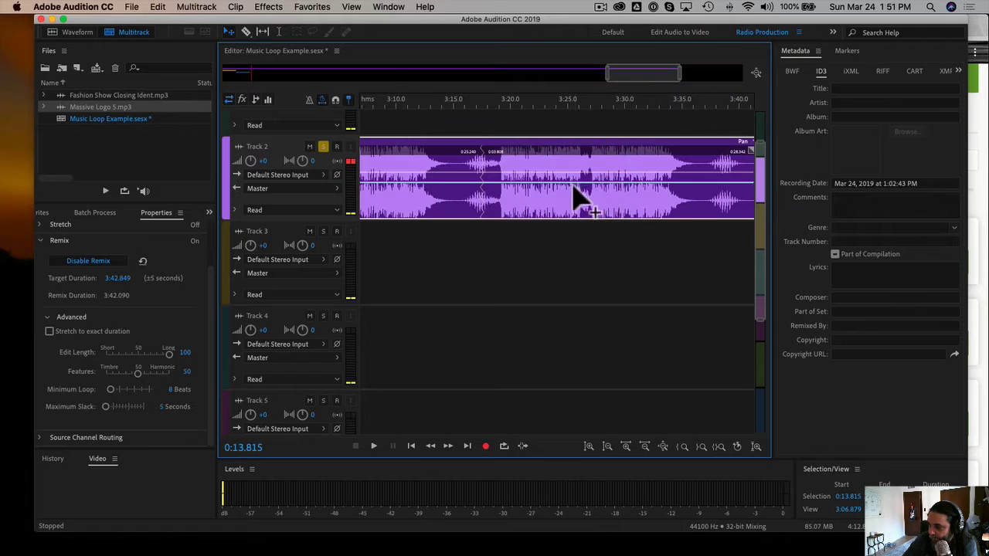
key("backslash")
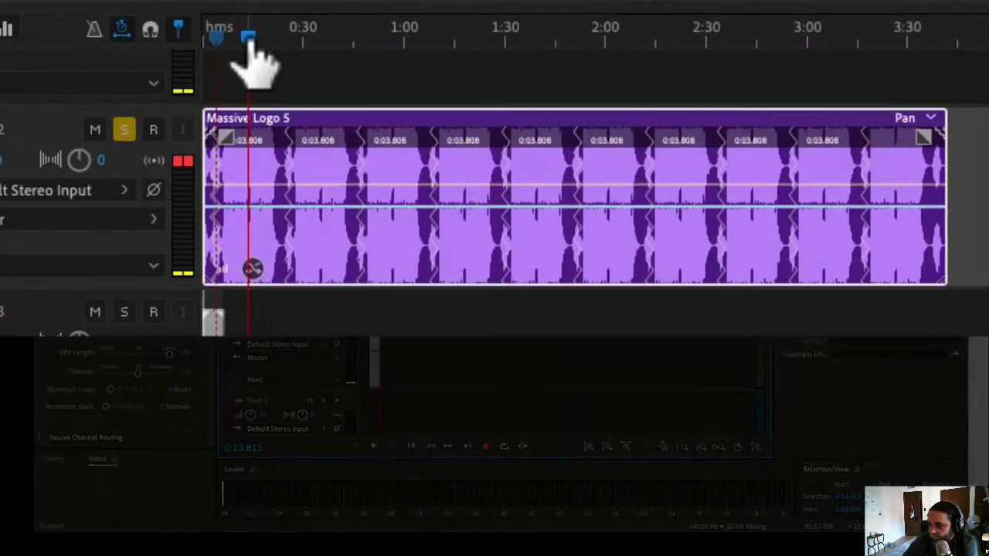
Step: Play the remixed Massive Logo 5 clip from the session start across its first segment joins
left_click_drag(380, 104, 352, 103)
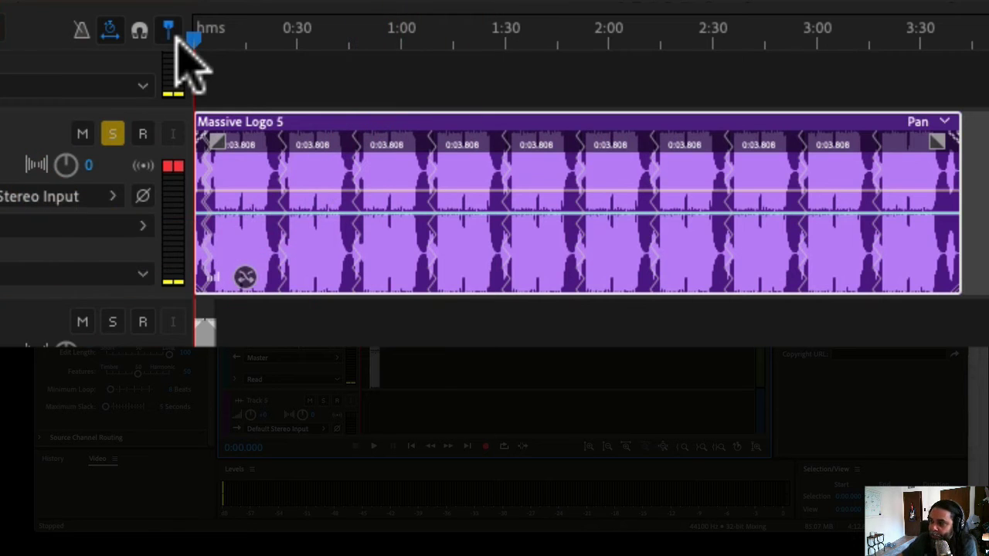
scroll(212, 41, "up", 5)
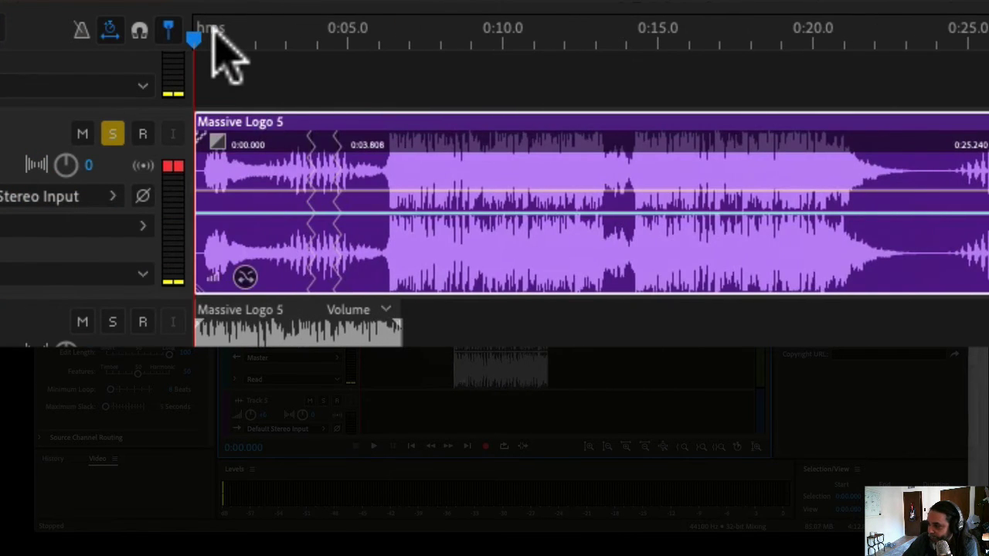
scroll(331, 59, "up", 3)
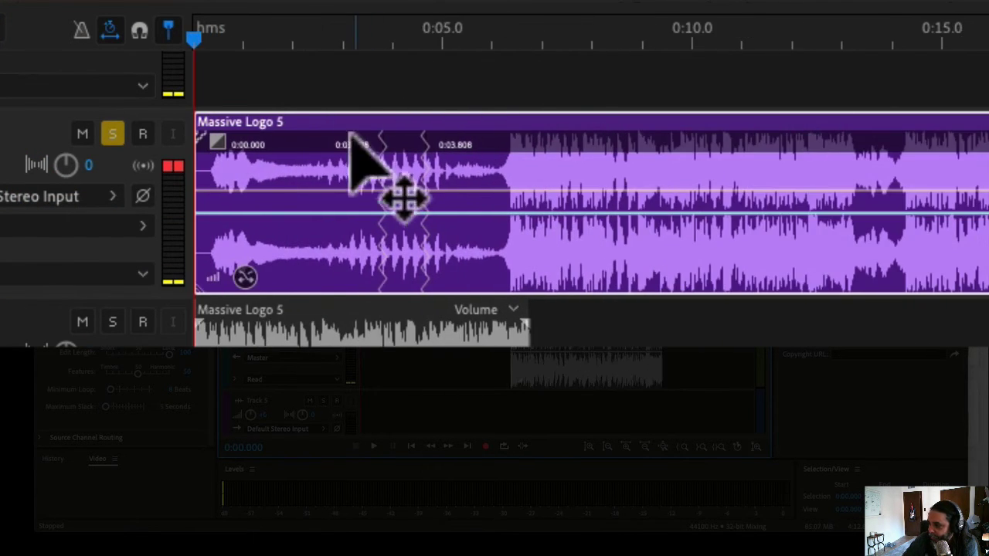
left_click_drag(381, 260, 415, 265)
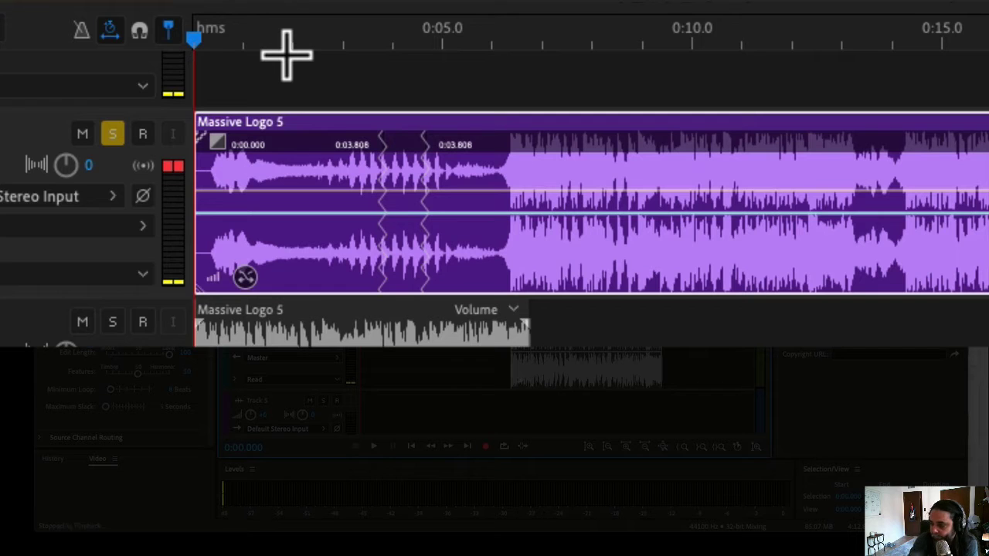
key("space")
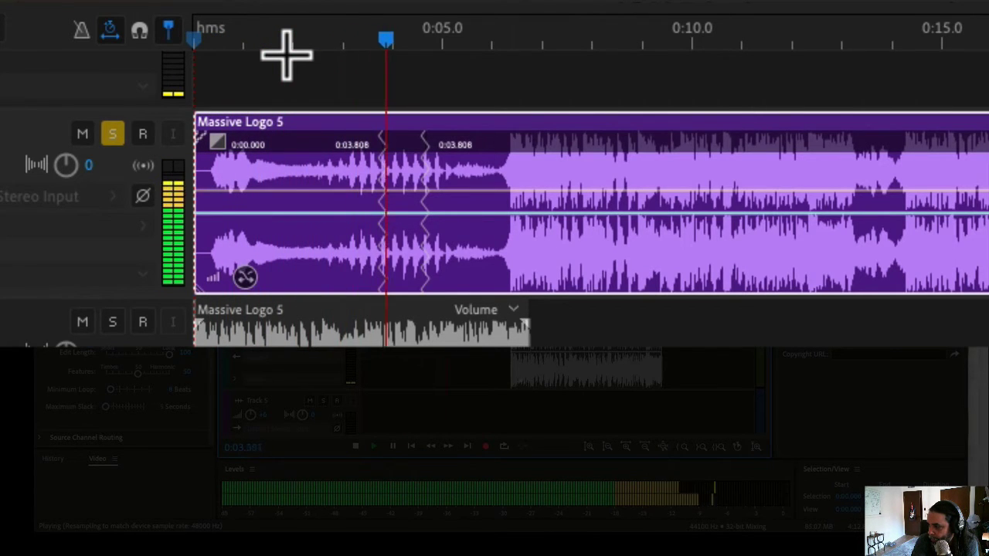
key("space")
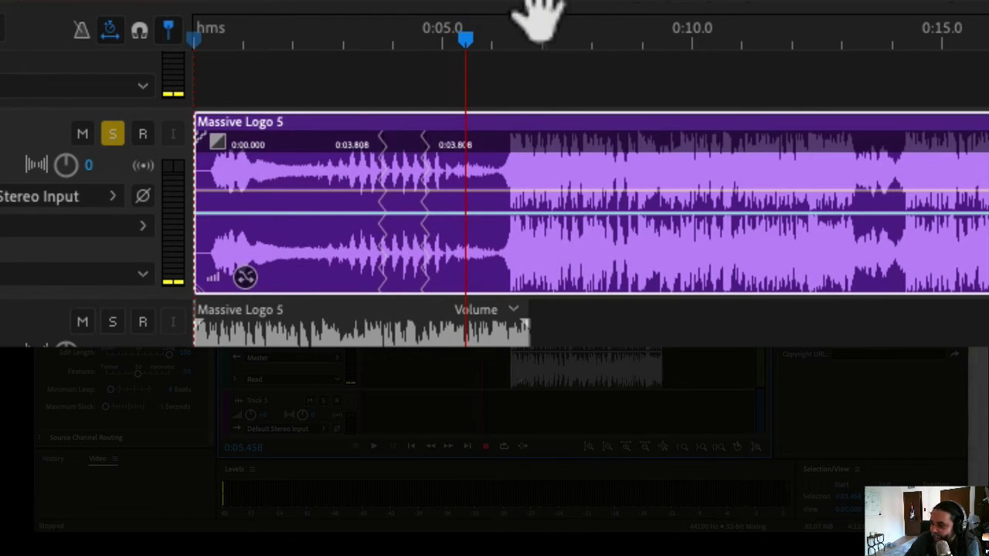
Step: Undo the remix on Track 2 to restore the full-length Massive Logo 5 clip
key("ctrl+z")
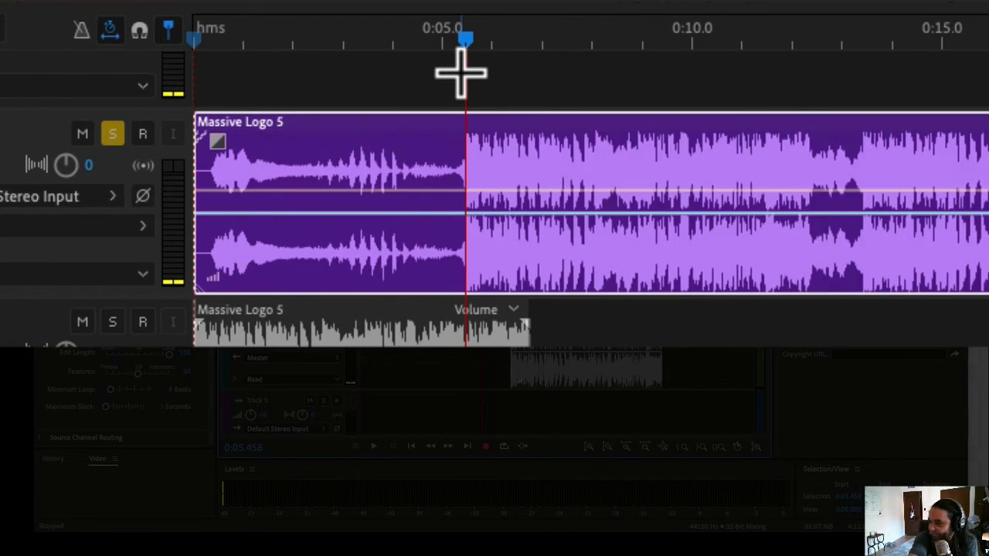
key("ctrl+z")
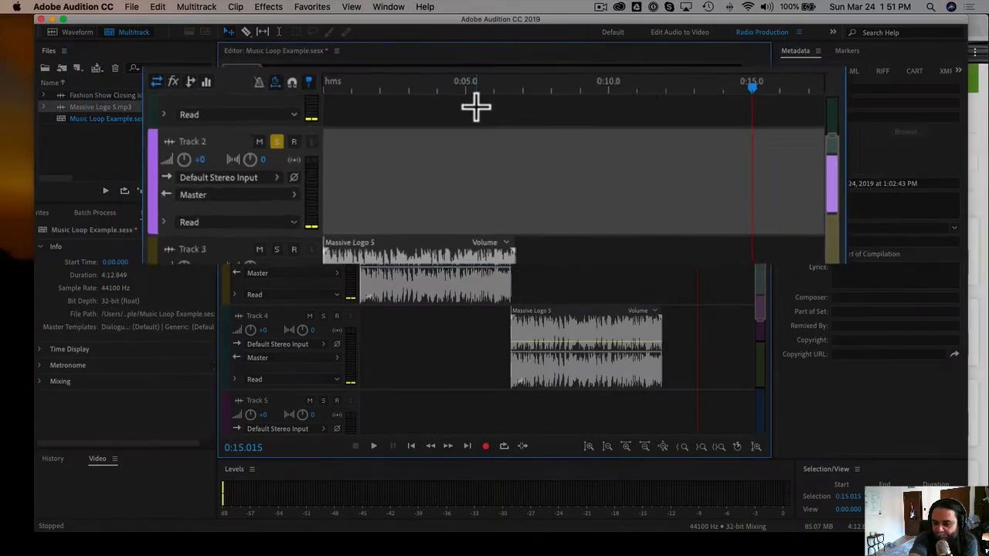
key("ctrl+shift+z")
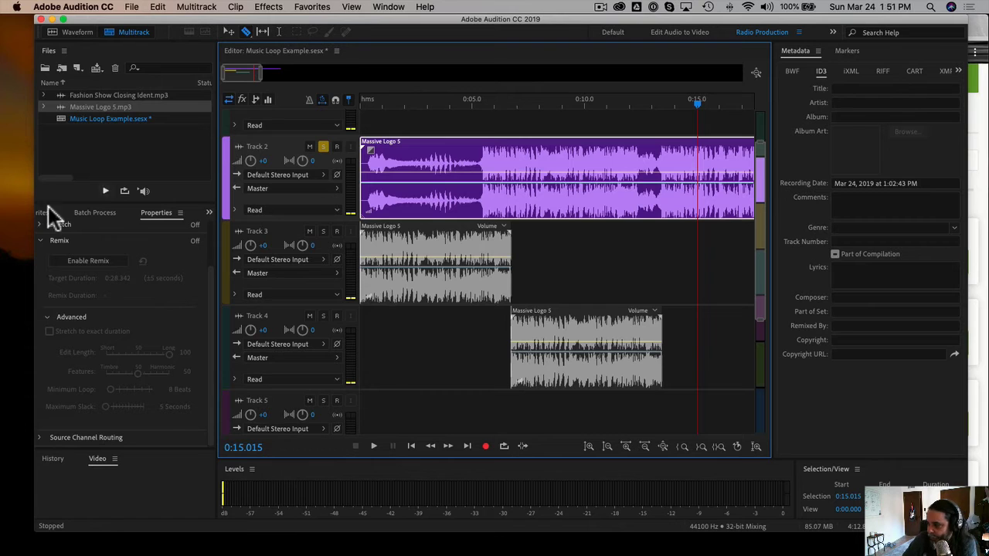
Step: Split the Track 2 clip at about 0:09.5, delete the remainder, and trim its intro back to about 0:02.5
left_click(574, 164)
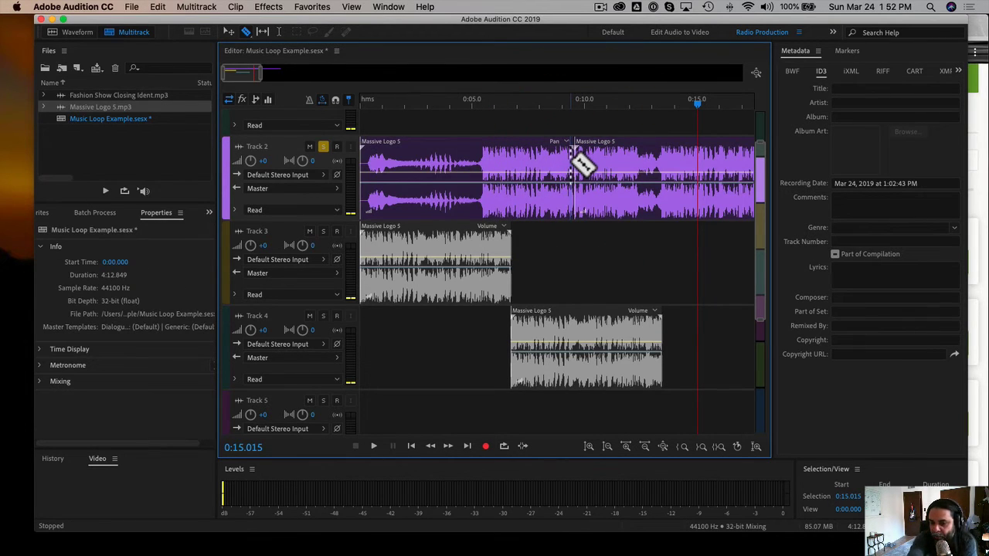
key("v")
left_click(645, 166)
key("Delete")
right_click(471, 159)
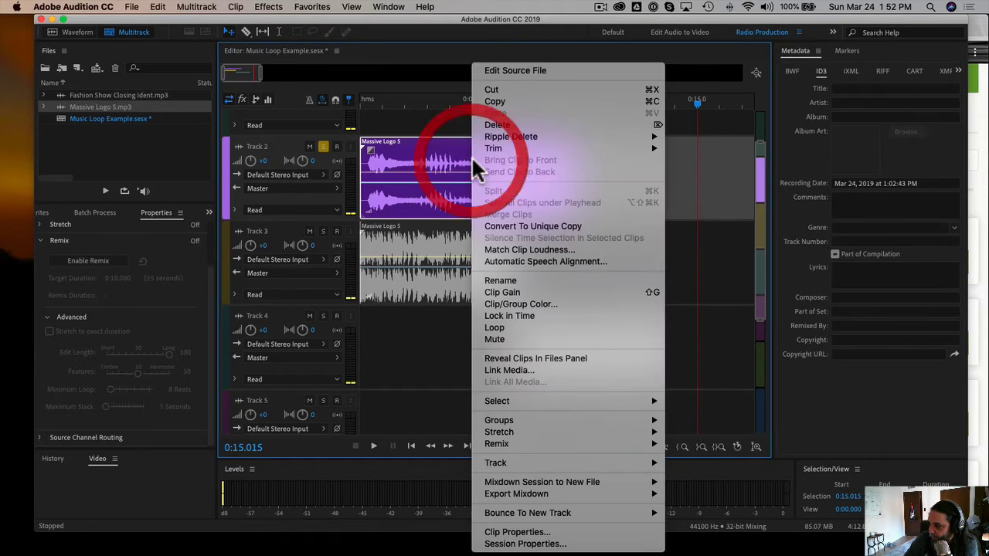
left_click(412, 155)
left_click_drag(360, 188, 416, 188)
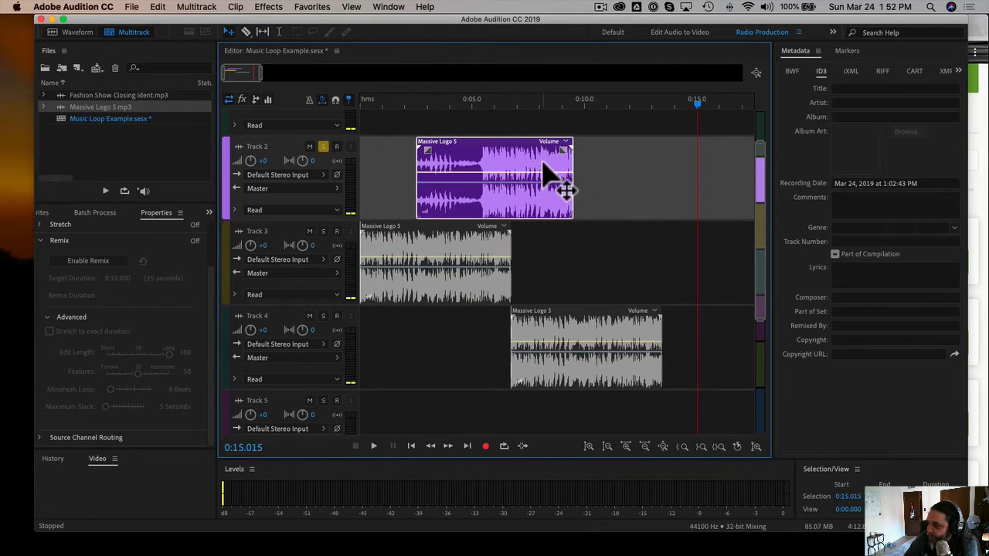
Step: Enable Remix on the trimmed Massive Logo 5 clip and extend it to a target duration of about 0:55
right_click(513, 158)
mouse_move(553, 443)
left_click(748, 441)
left_click_drag(575, 151, 724, 155)
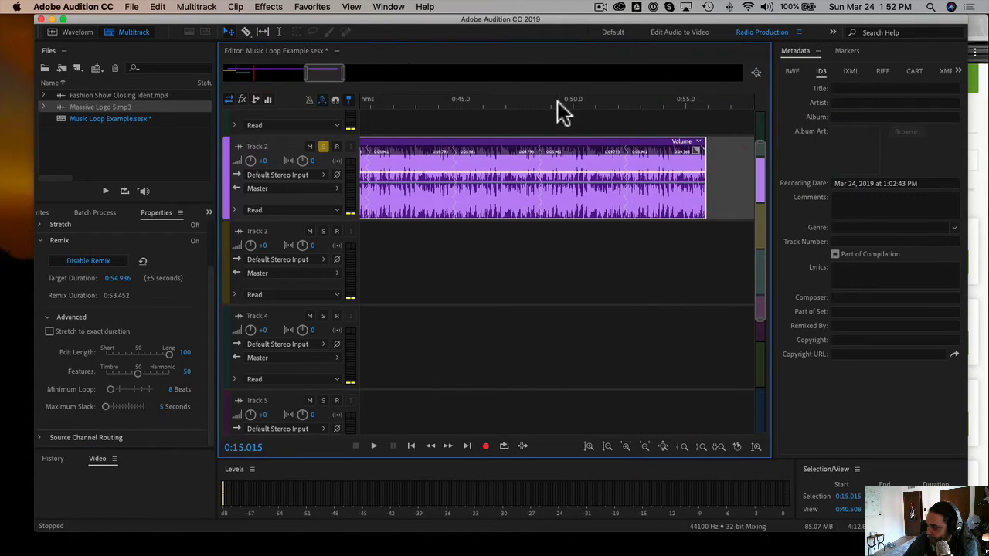
Step: Move the remixed Massive Logo 5 clip to the start of Track 2
scroll(557, 103, "down", 3)
scroll(556, 155, "down", 1)
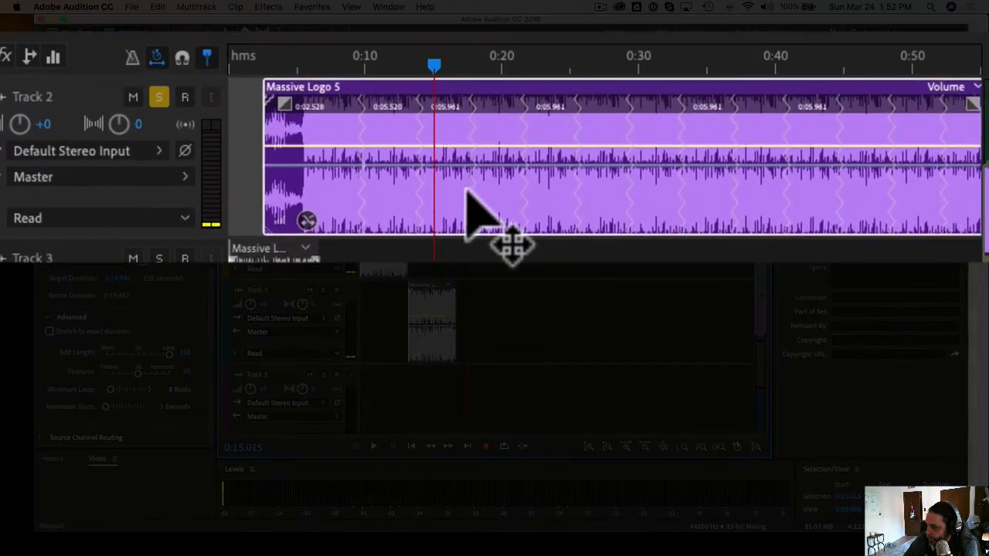
left_click_drag(482, 177, 403, 152)
Step: Play the new remix from the session start to about 0:15 to listen to its segment joins
left_click(281, 93)
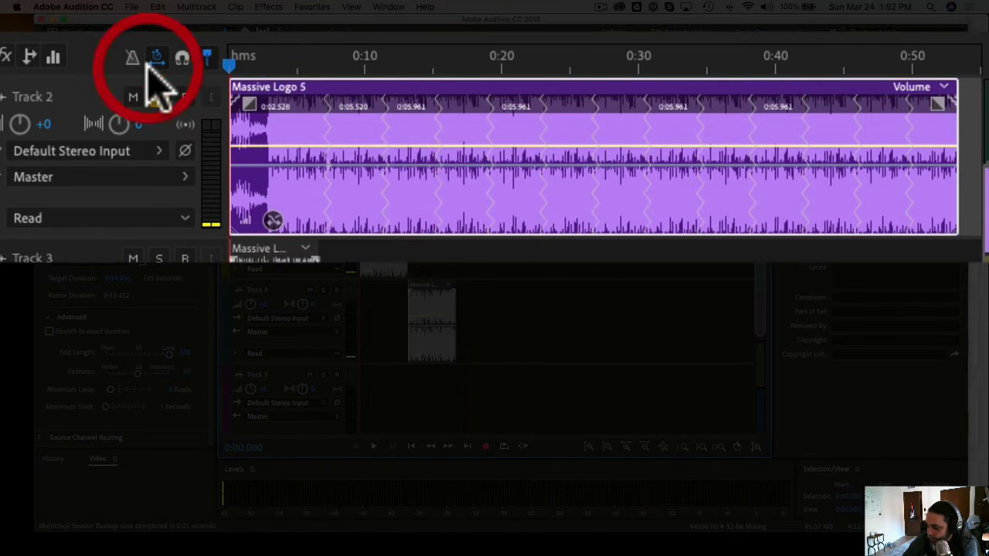
key("space")
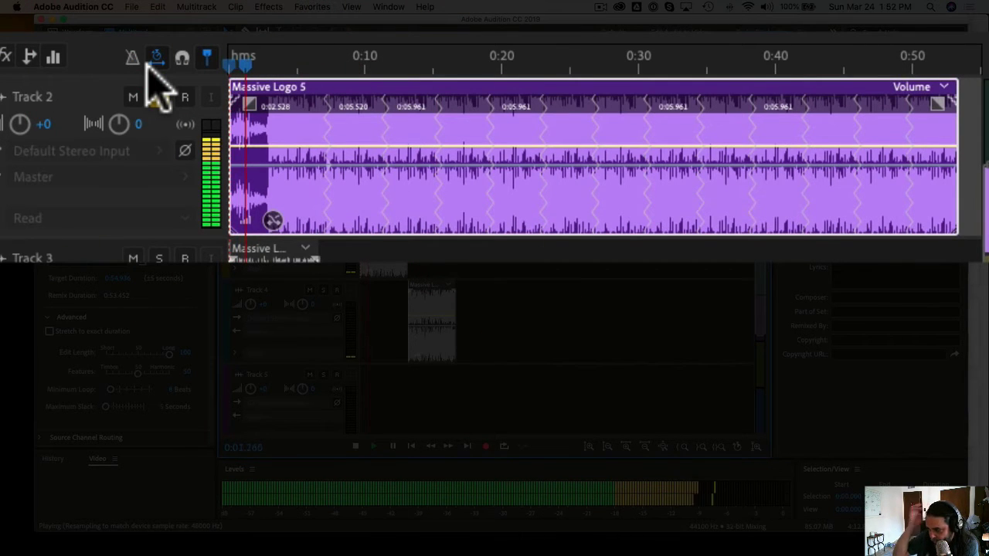
left_click(159, 97)
scroll(348, 77, "up", 3)
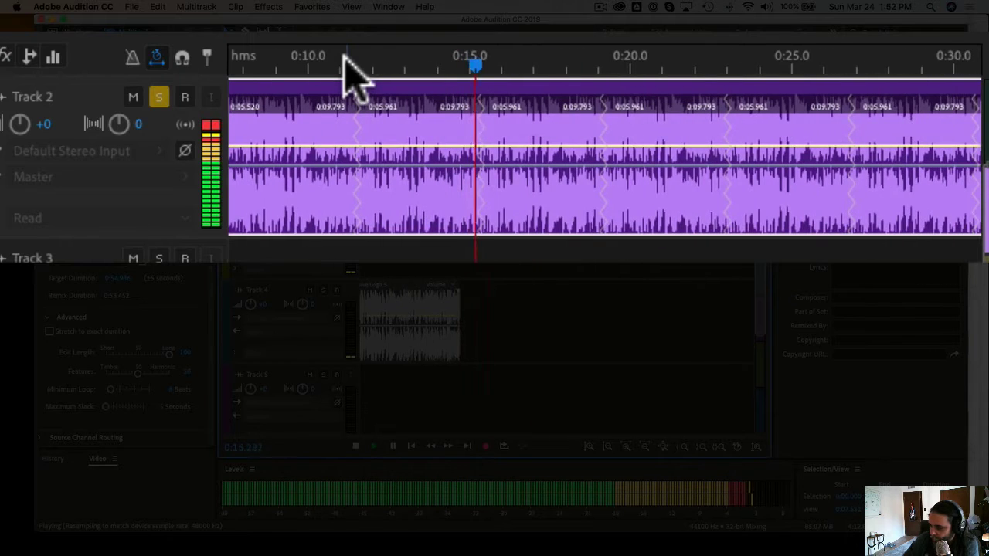
key("space")
Step: Delete the Massive Logo 5 remix and place Fashion Show Closing Ident.mp3 at the start of Track 2
scroll(348, 58, "down", 5)
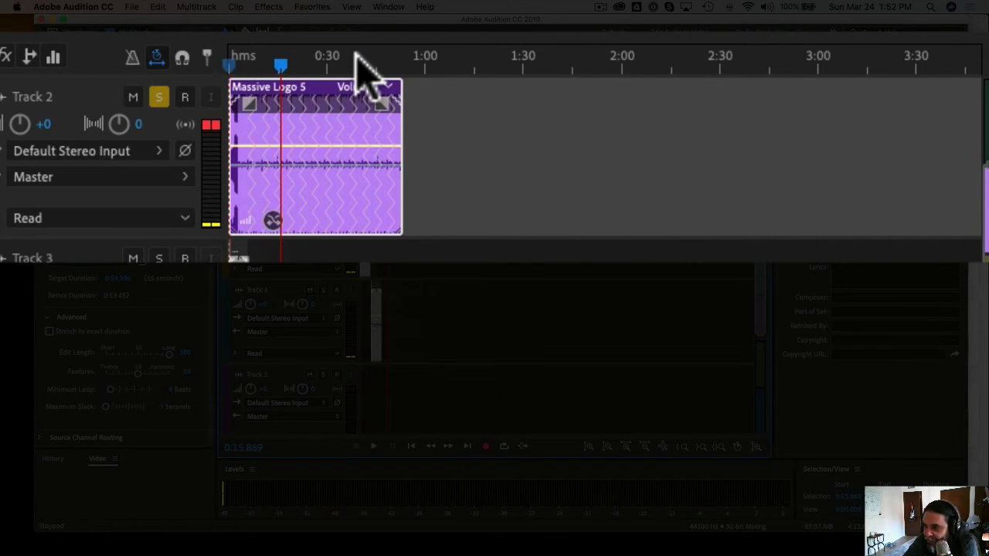
left_click_drag(363, 165, 658, 339)
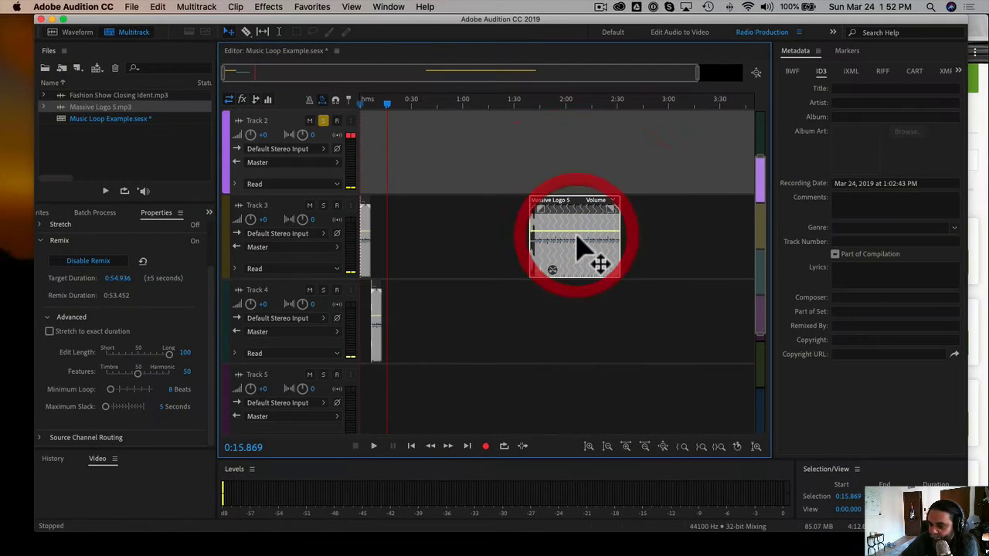
key("Delete")
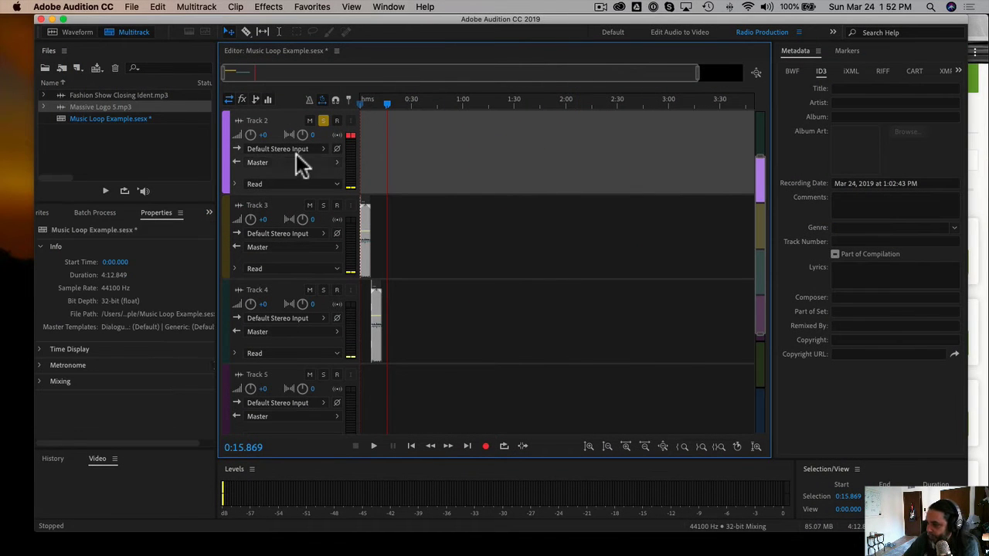
left_click_drag(149, 95, 375, 100)
scroll(376, 99, "up", 5)
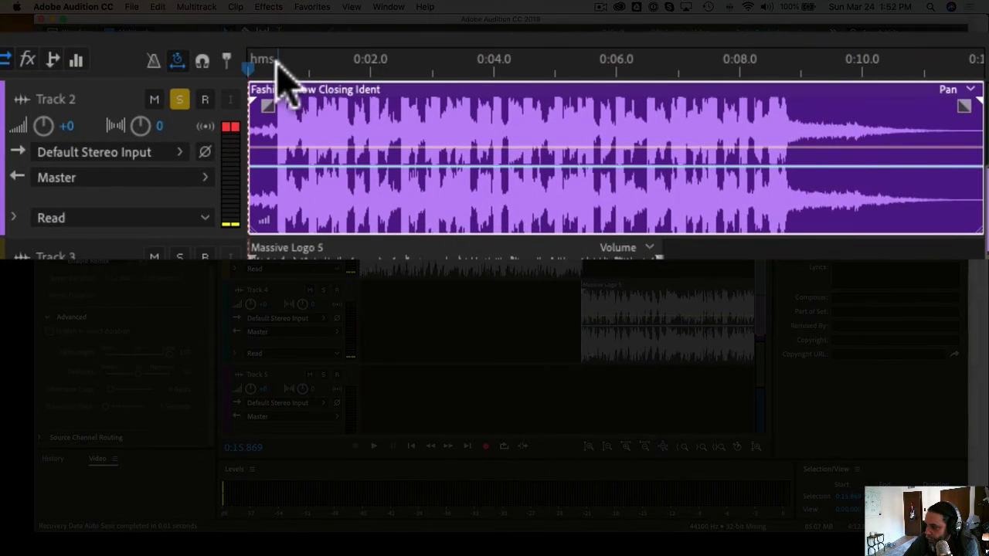
Step: Play the Fashion Show Closing Ident clip from about 0:00.5 through its fading tail
left_click(275, 68)
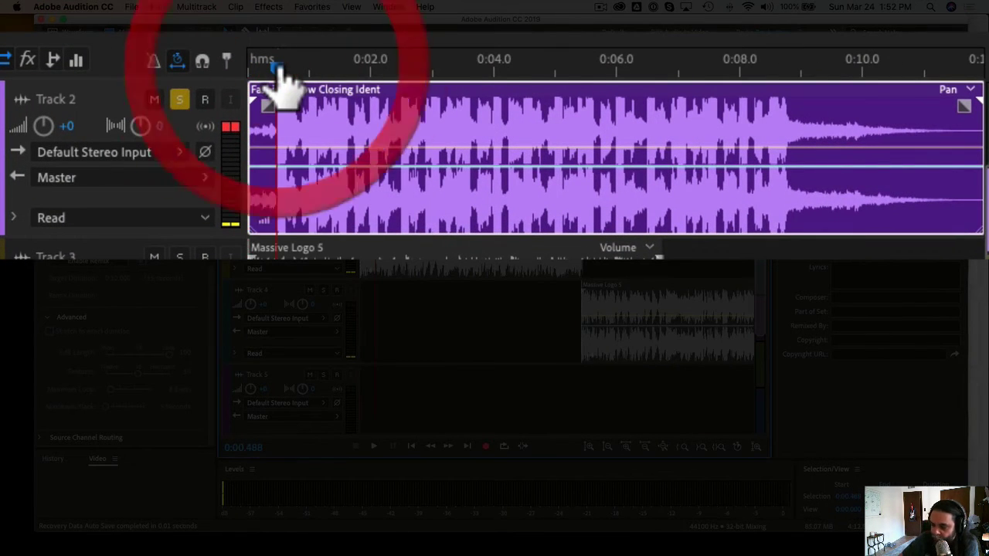
key("space")
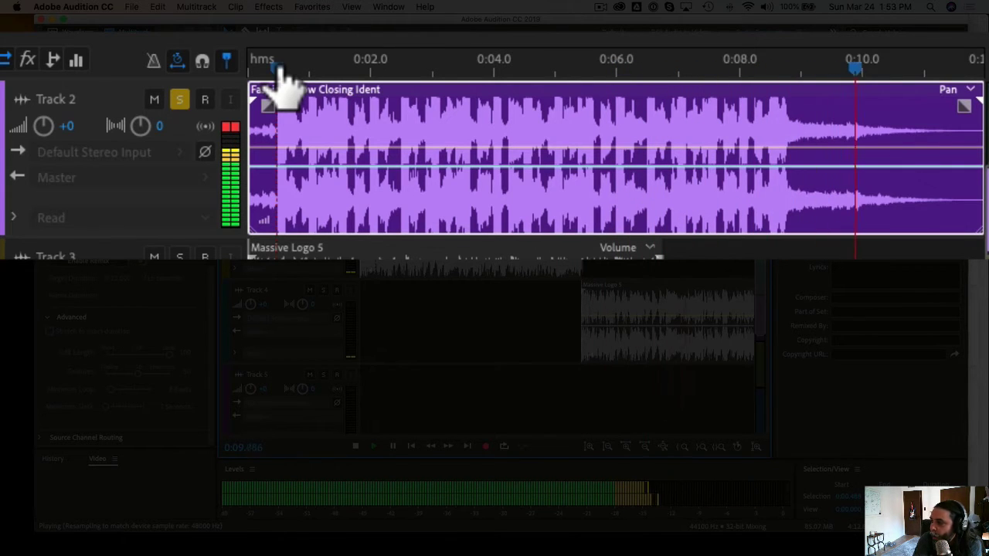
key("space")
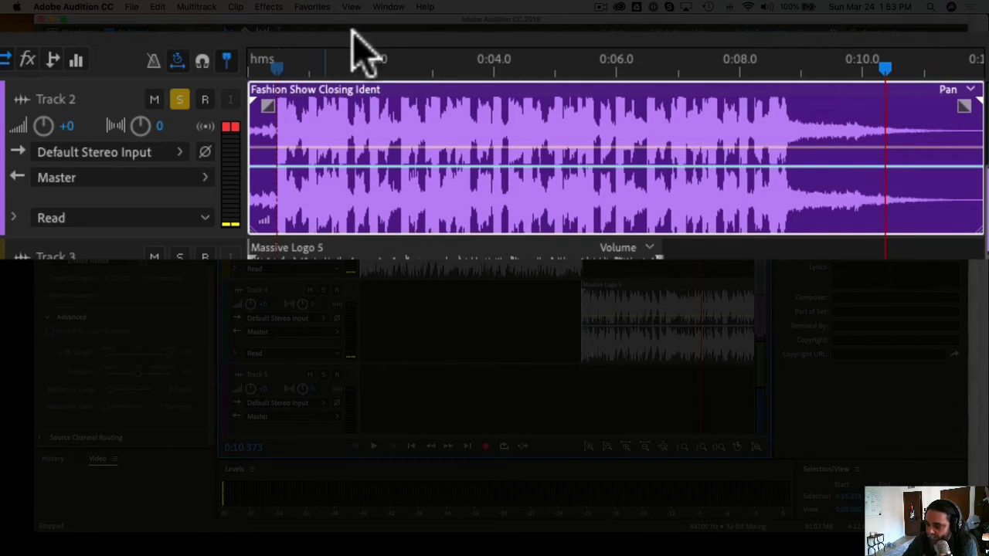
Step: Mark about 0:05.9 with the playhead and trim the quiet intro of the Fashion Show Closing Ident clip to about 0:00.5
left_click_drag(541, 93, 613, 91)
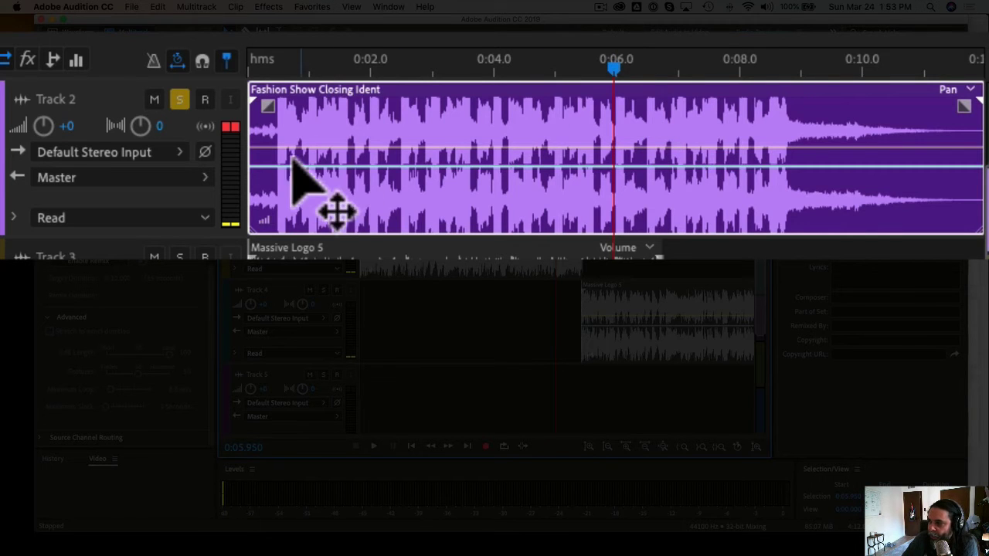
left_click_drag(258, 203, 285, 203)
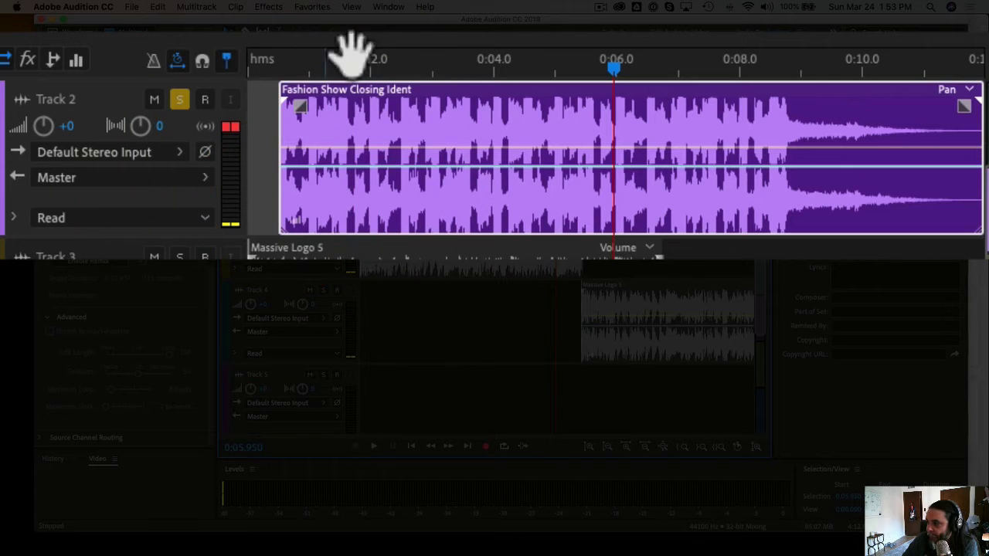
Step: Listen to the trimmed ident from about 0:02.3 onward and place the playhead at 0:06.494 as the cut point
left_click(615, 66)
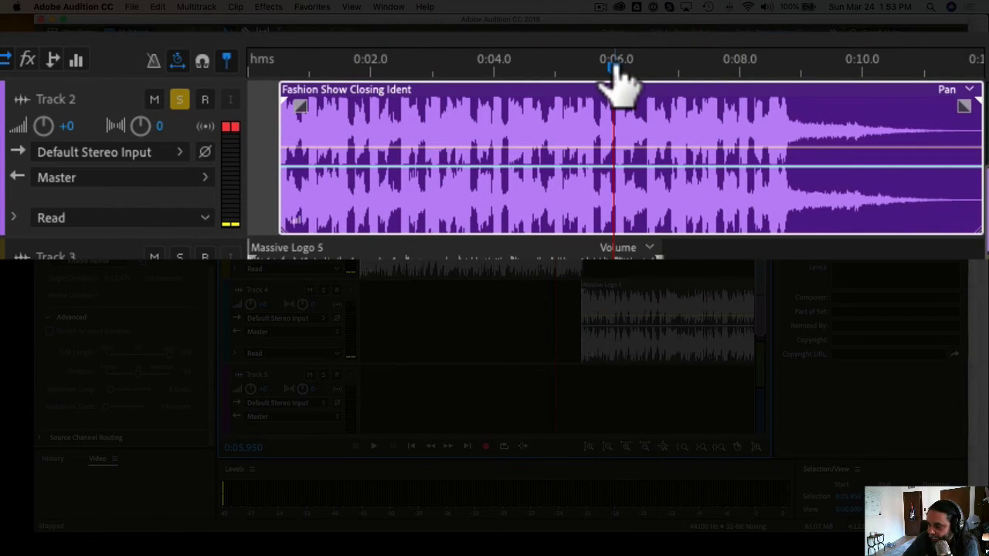
left_click_drag(615, 67, 392, 66)
key("space")
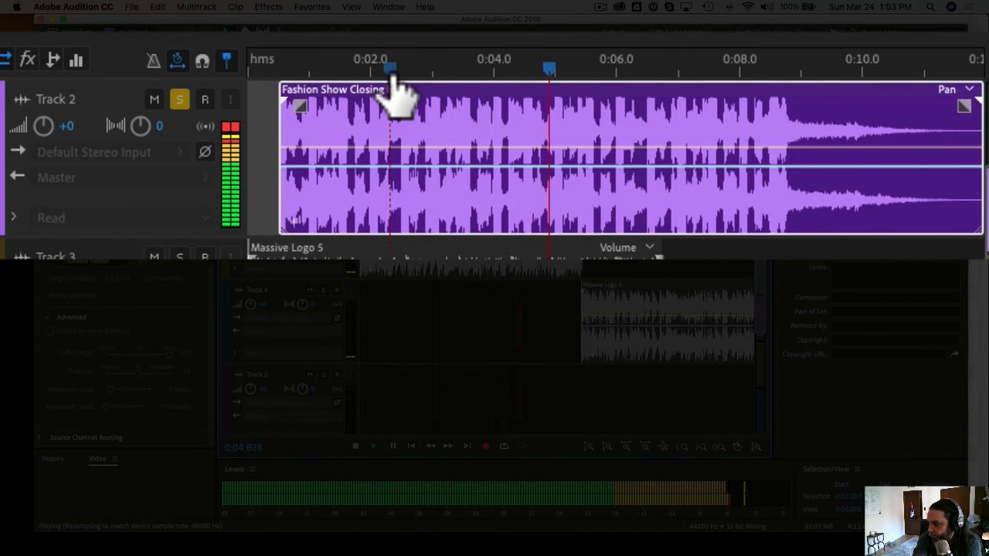
key("space")
key("space")
key("space")
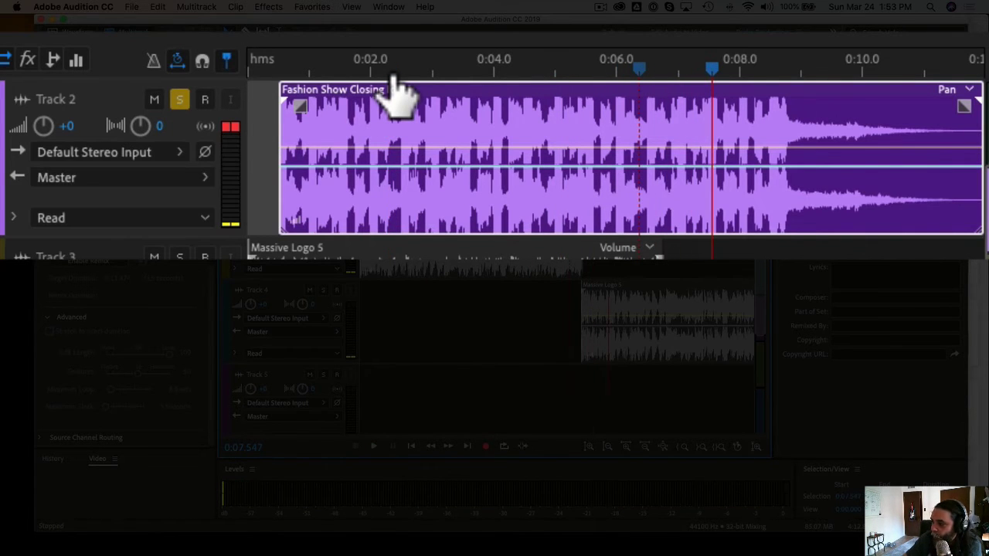
left_click(655, 68)
key("space")
key("space")
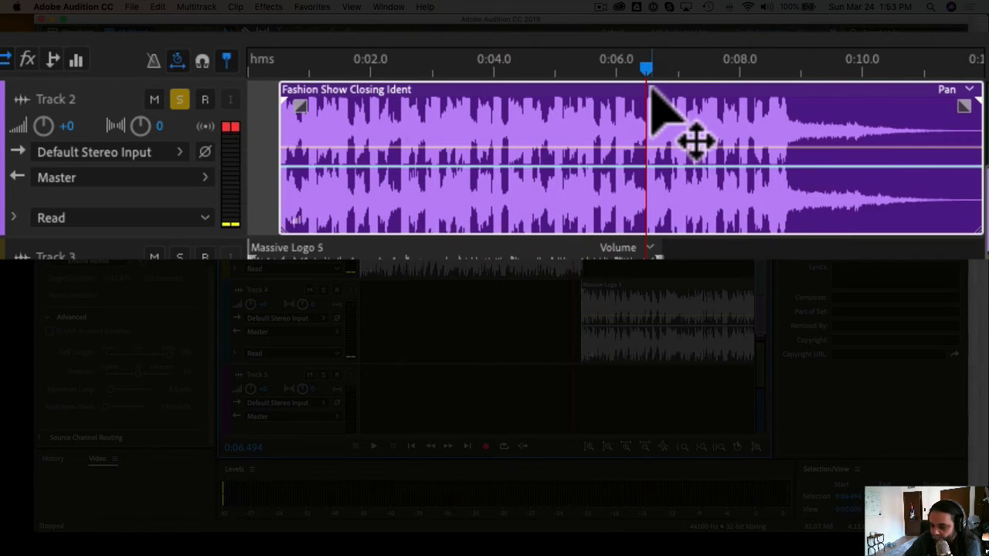
Step: Split the Fashion Show Closing Ident clip at the 0:06.494 playhead and delete the part after it
key("r")
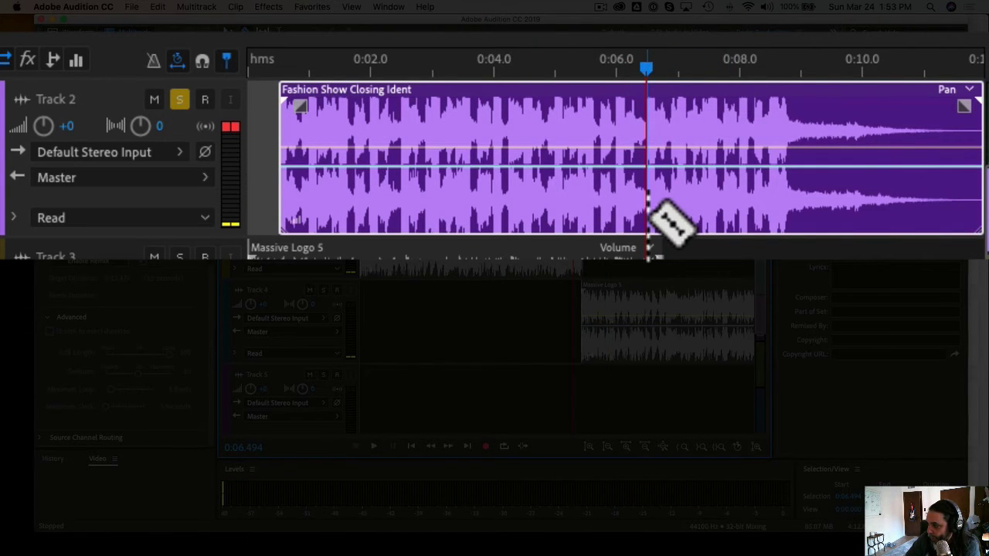
left_click(648, 216)
key("v")
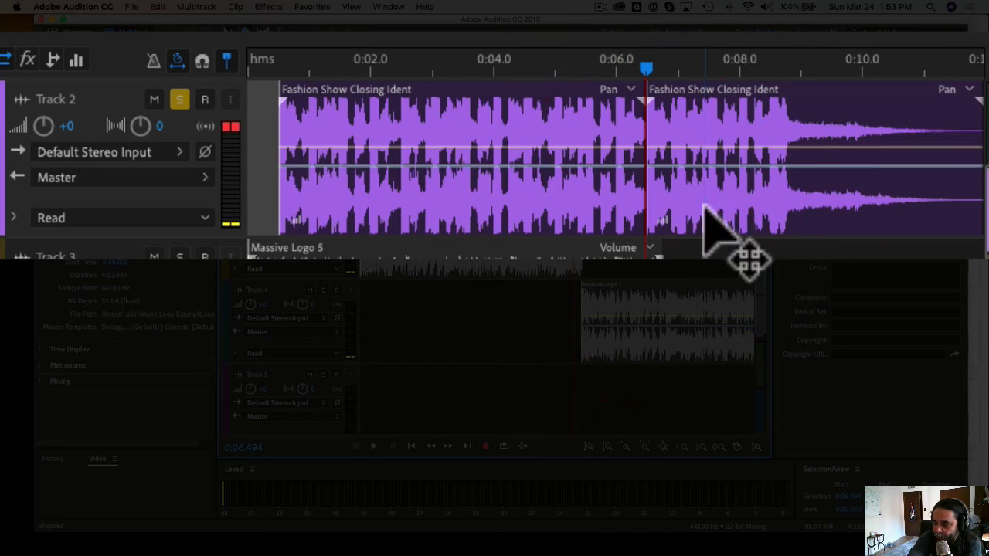
left_click(703, 208)
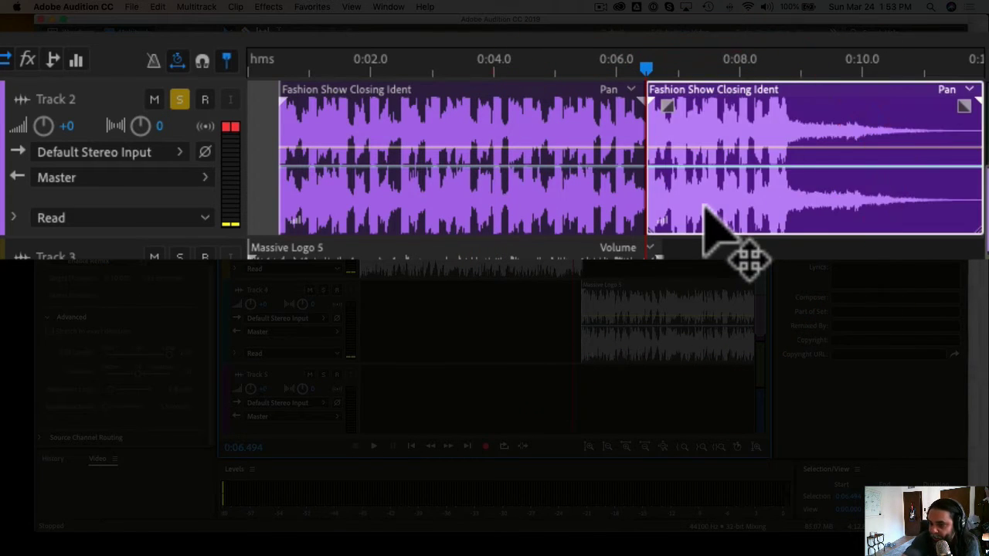
key("Delete")
Step: Move the trimmed Fashion Show Closing Ident clip to the start of Track 2 and enable Remix on it
left_click_drag(499, 215, 468, 207)
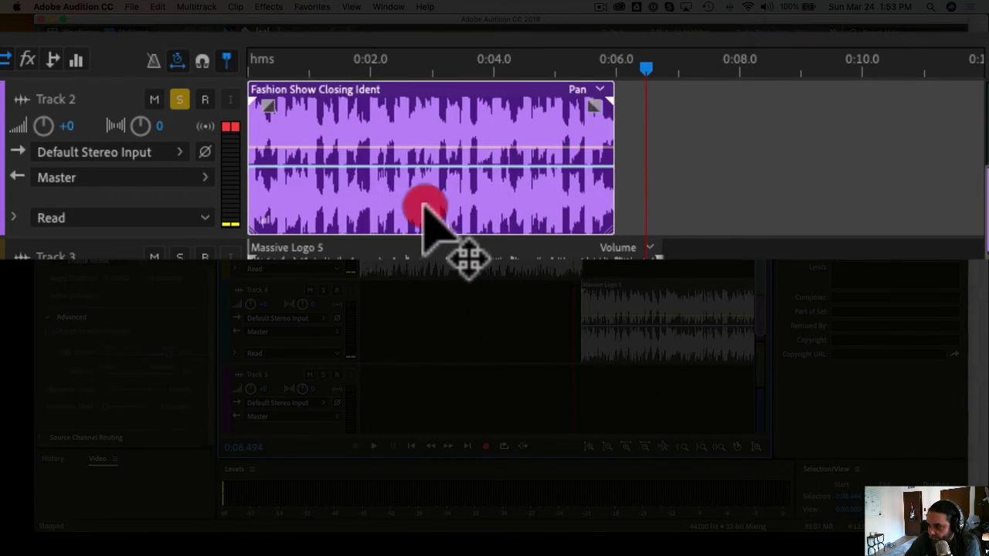
right_click(383, 135)
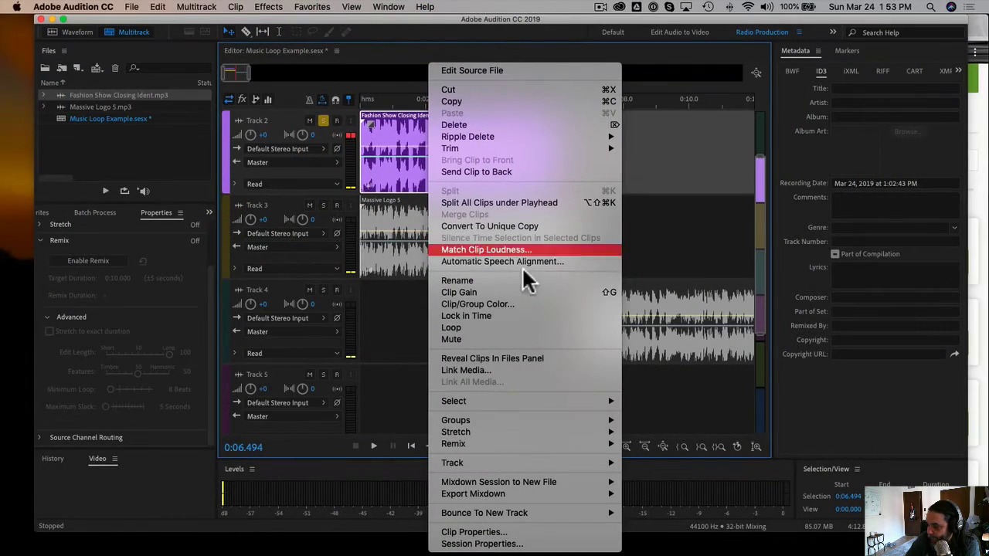
mouse_move(519, 444)
left_click(645, 445)
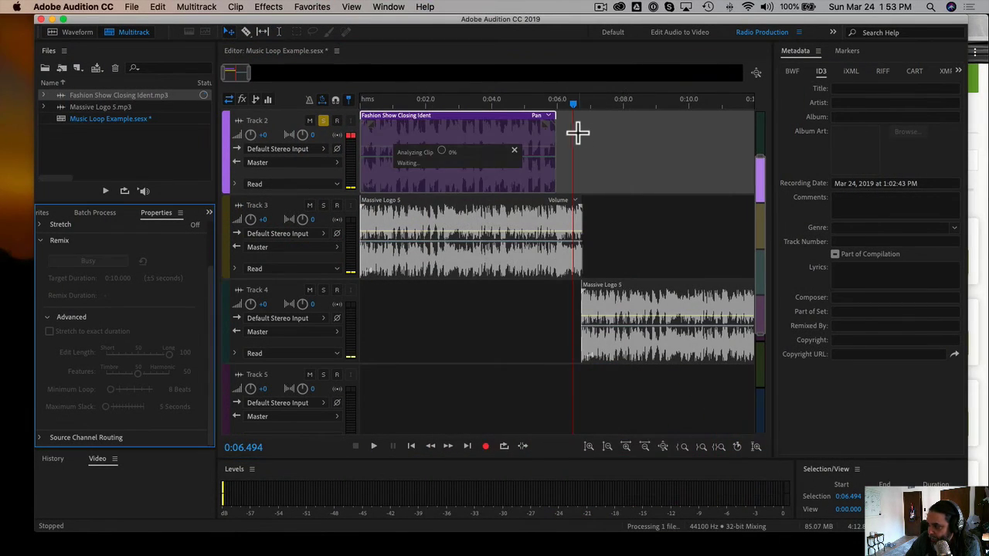
Step: Extend the remixed Fashion Show Closing Ident clip to a target duration of about 0:40.2 and play it across its first loop joins
scroll(540, 112, "down", 3)
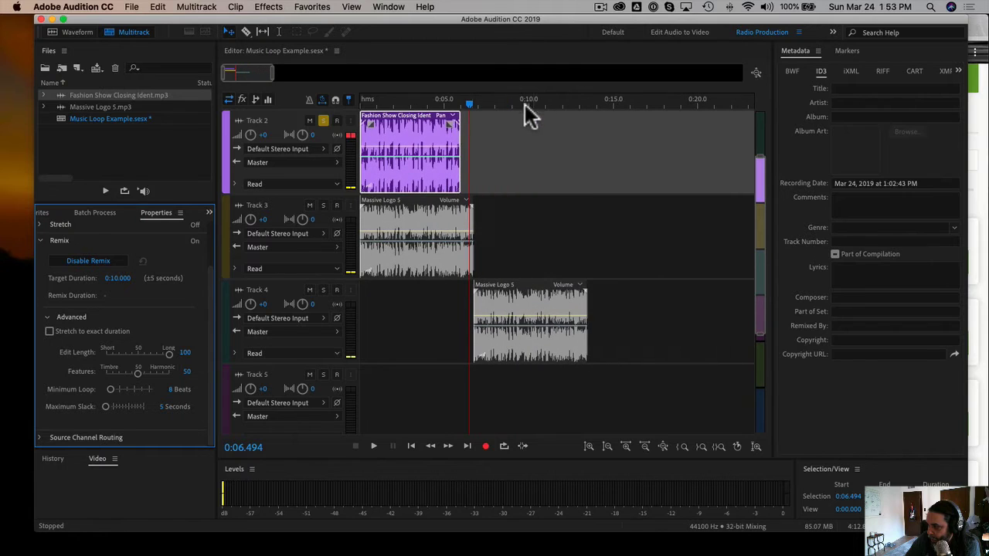
left_click_drag(456, 125, 639, 135)
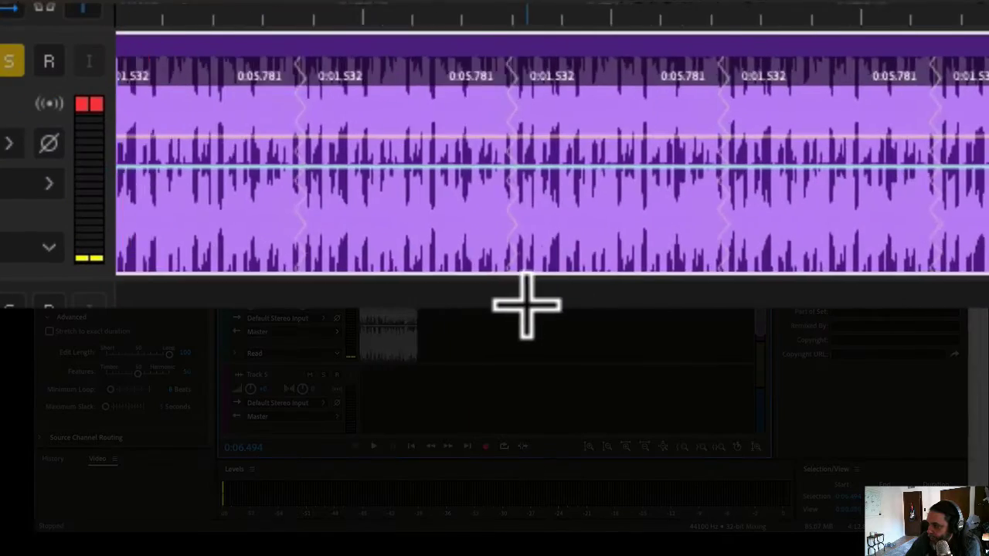
left_click(424, 80)
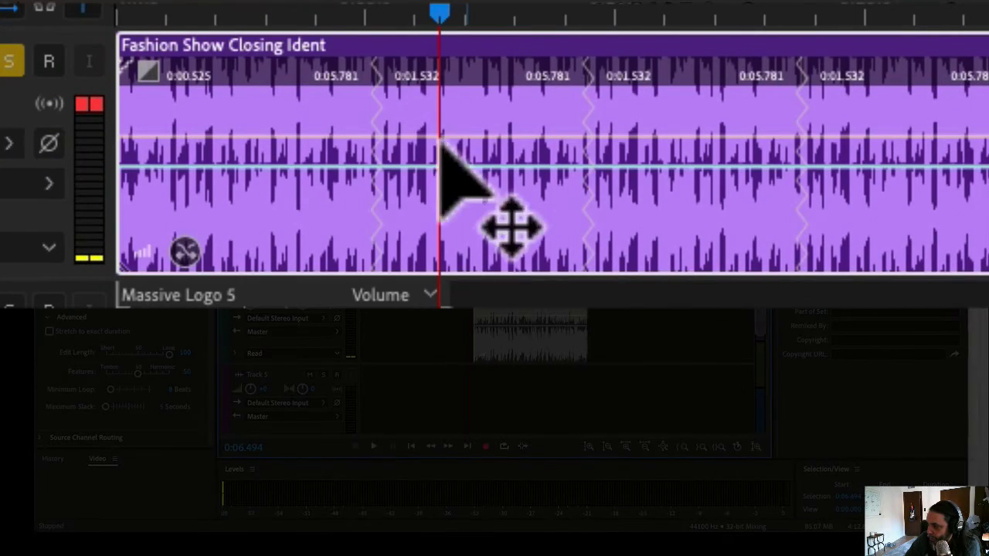
key("space")
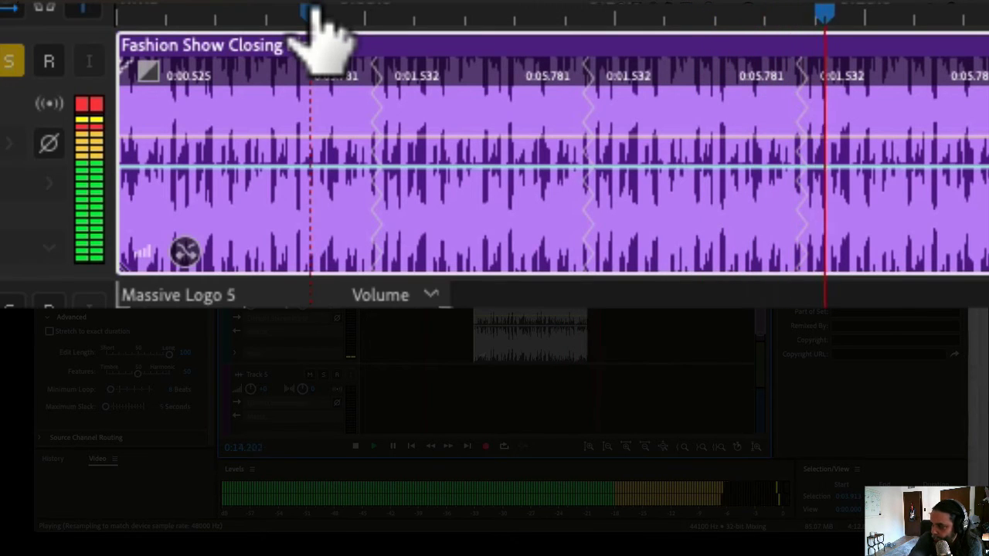
key("space")
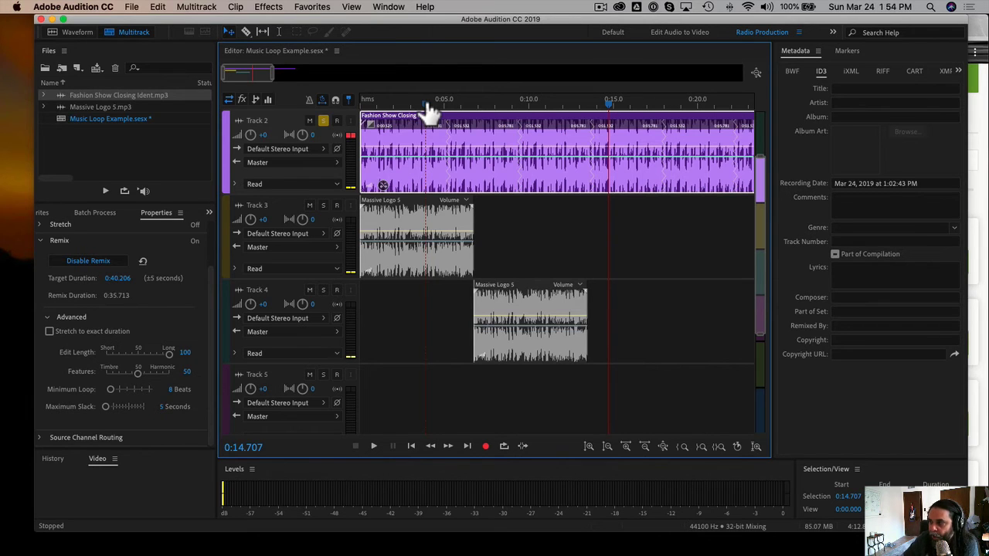
Step: Replace the Fashion Show Closing Ident clip on Track 2 with Massive Logo 5.mp3, starting at about 0:09
left_click(524, 144)
key("Delete")
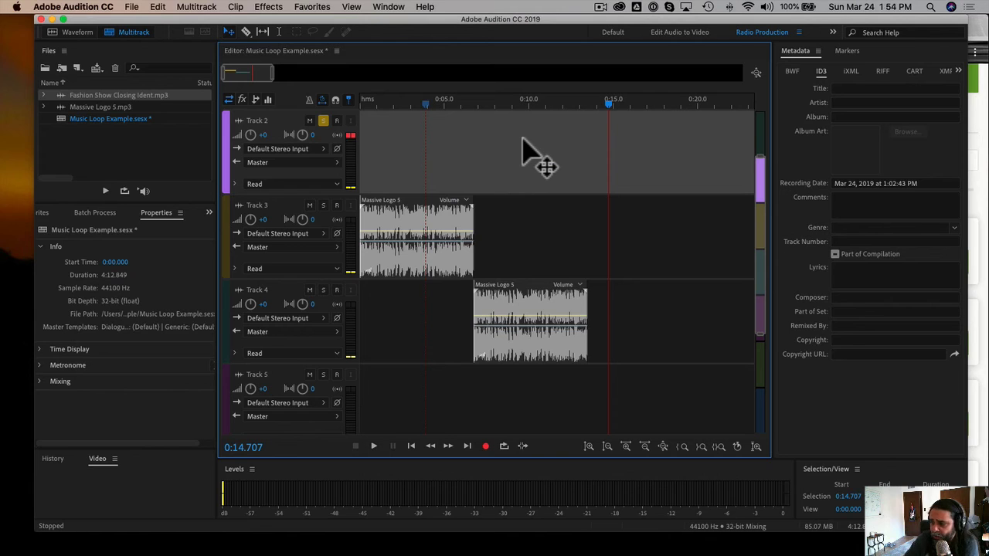
left_click_drag(97, 106, 513, 152)
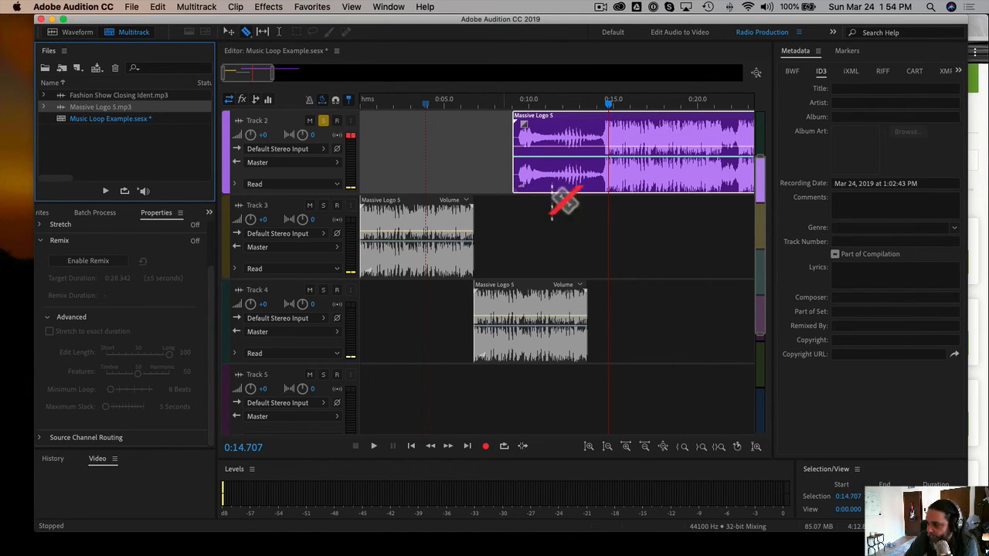
Step: Split the Massive Logo 5 clip on Track 2 just before its loud section, at about 0:14.3, and delete the part after the cut
left_click(601, 179)
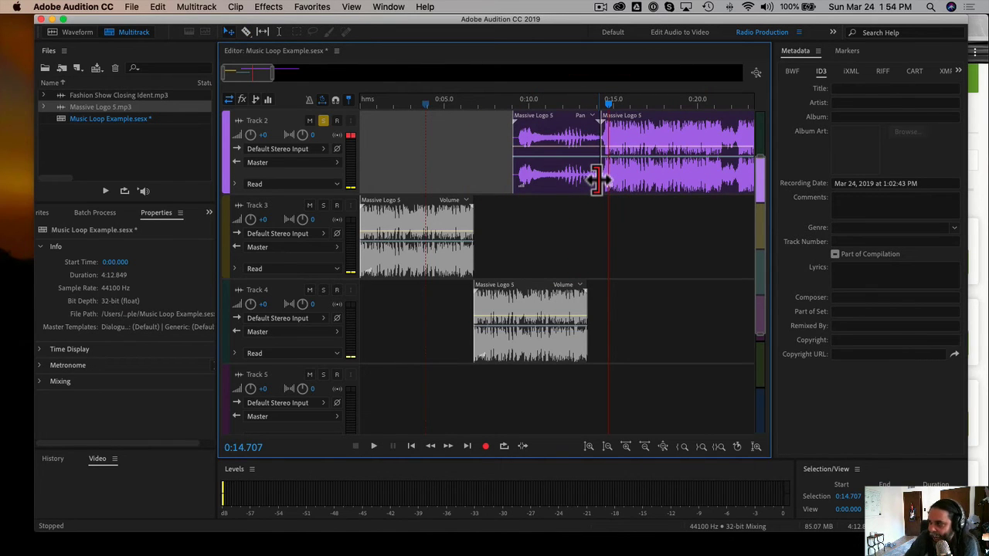
left_click(616, 185)
key("Delete")
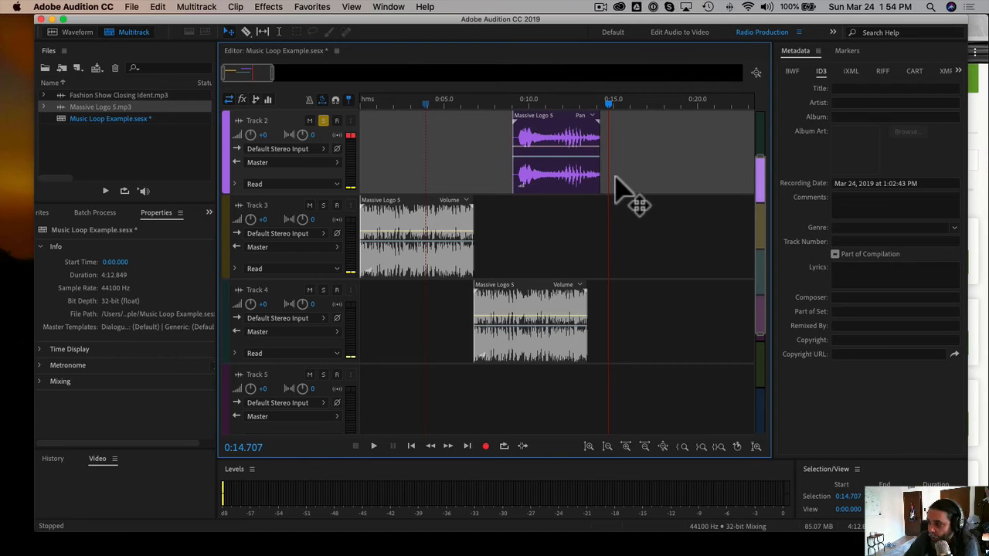
Step: Enable Remix on the short Massive Logo 5 intro clip and extend it to a target duration of 0:27.250
left_click(550, 145)
right_click(556, 129)
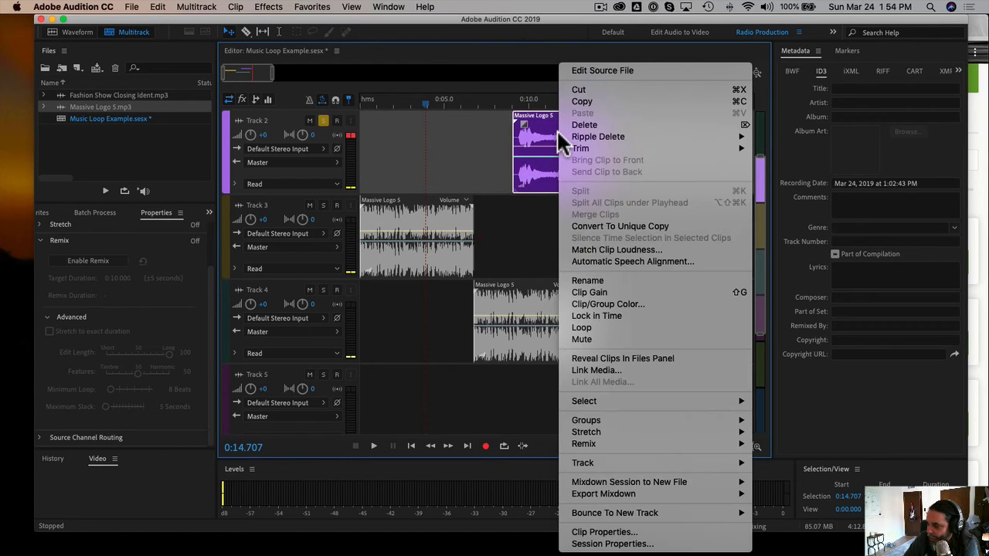
mouse_move(622, 447)
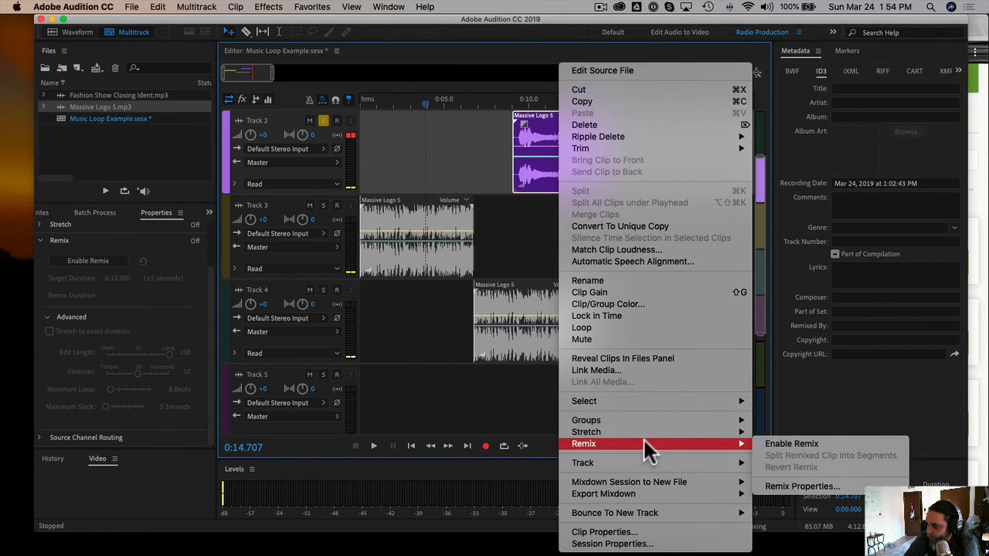
left_click(790, 443)
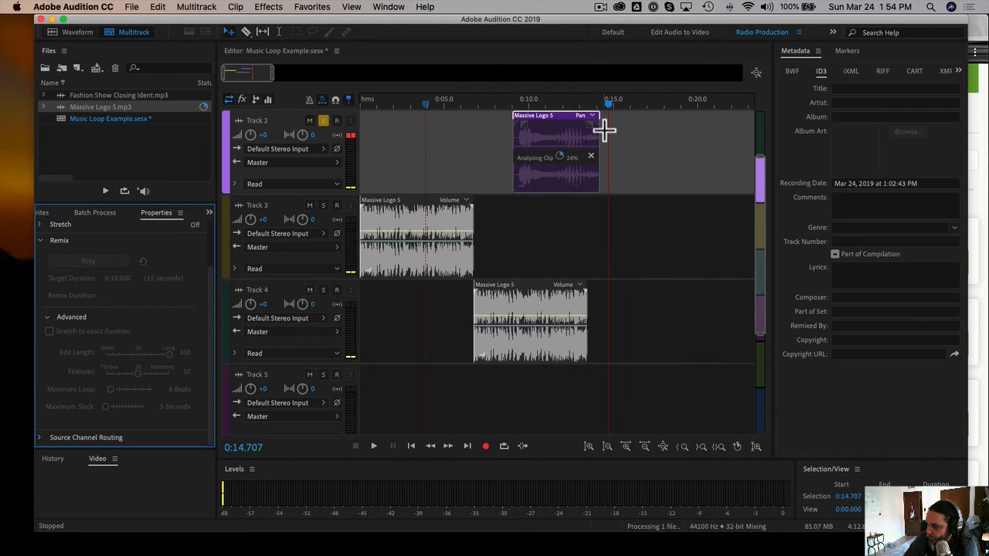
left_click_drag(600, 122, 746, 123)
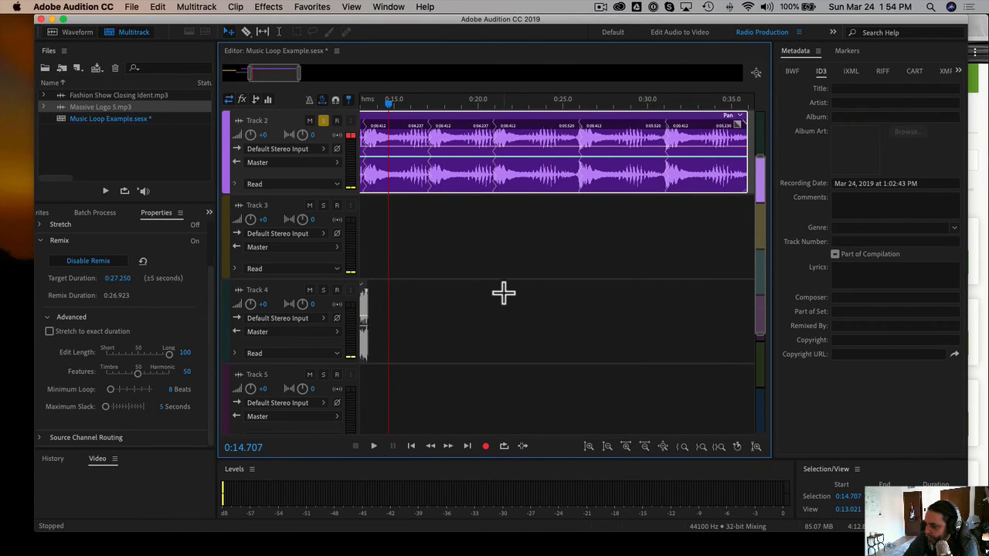
Step: Play the remixed Massive Logo 5 intro from 0:11.156 to about 0:19, listening across its first loop joins
scroll(503, 287, "up", 3)
scroll(503, 286, "left", 3)
left_click(426, 103)
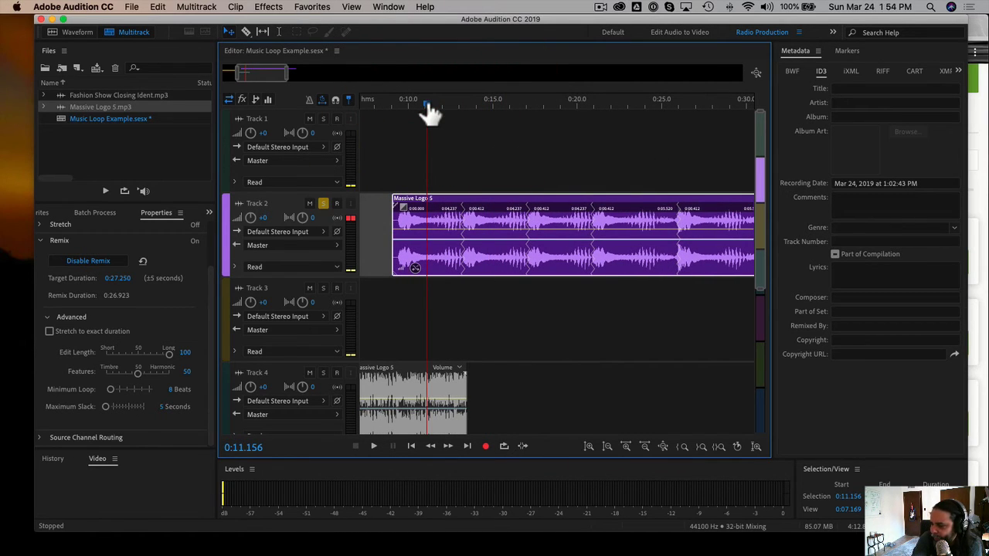
key("space")
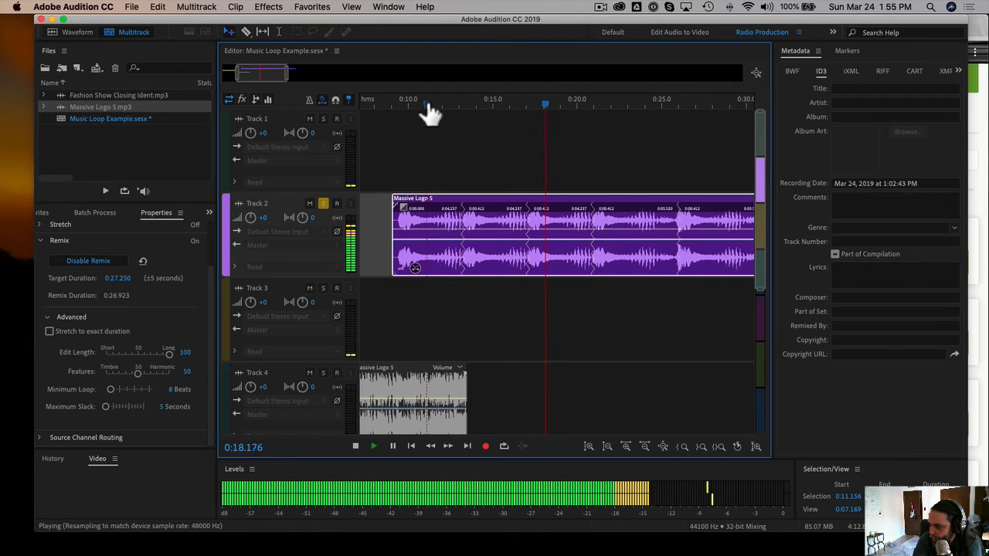
key("space")
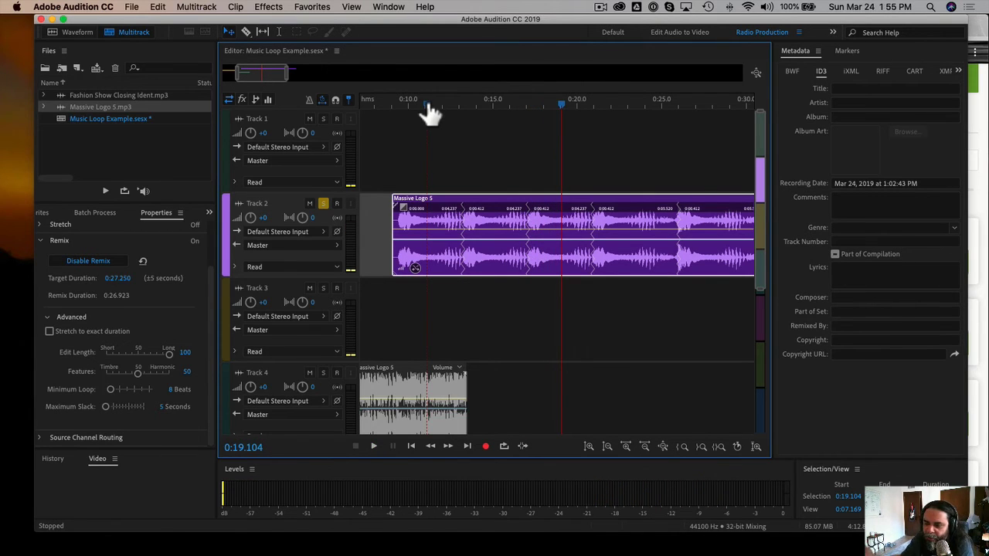